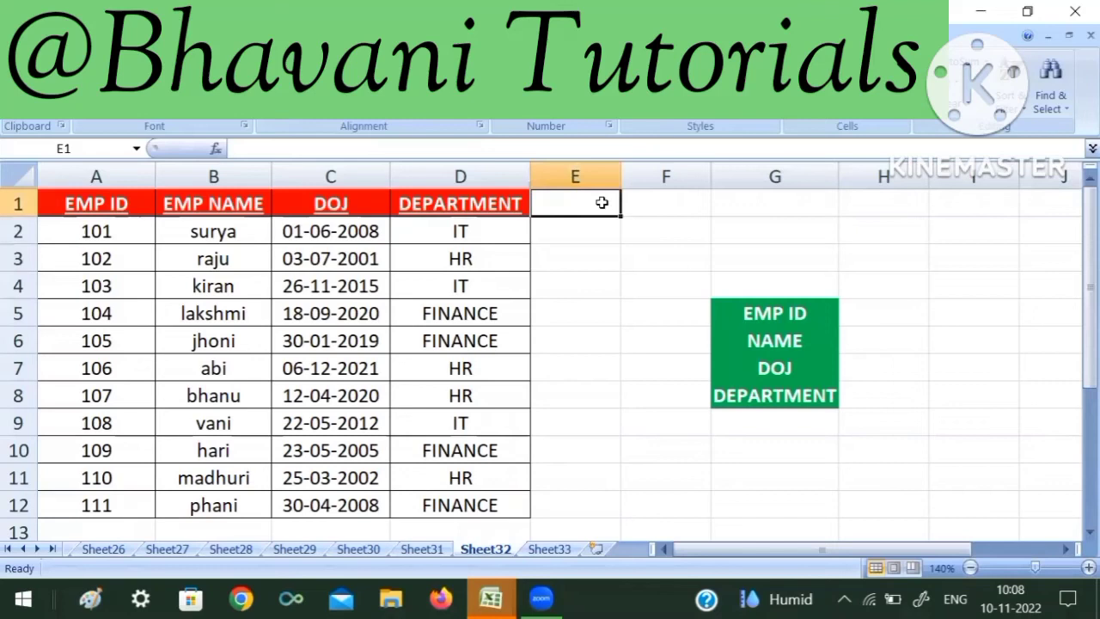
Review the employee table's EMP ID, EMP NAME, DOJ and DEPARTMENT columns, including ID 110.
click(656, 220)
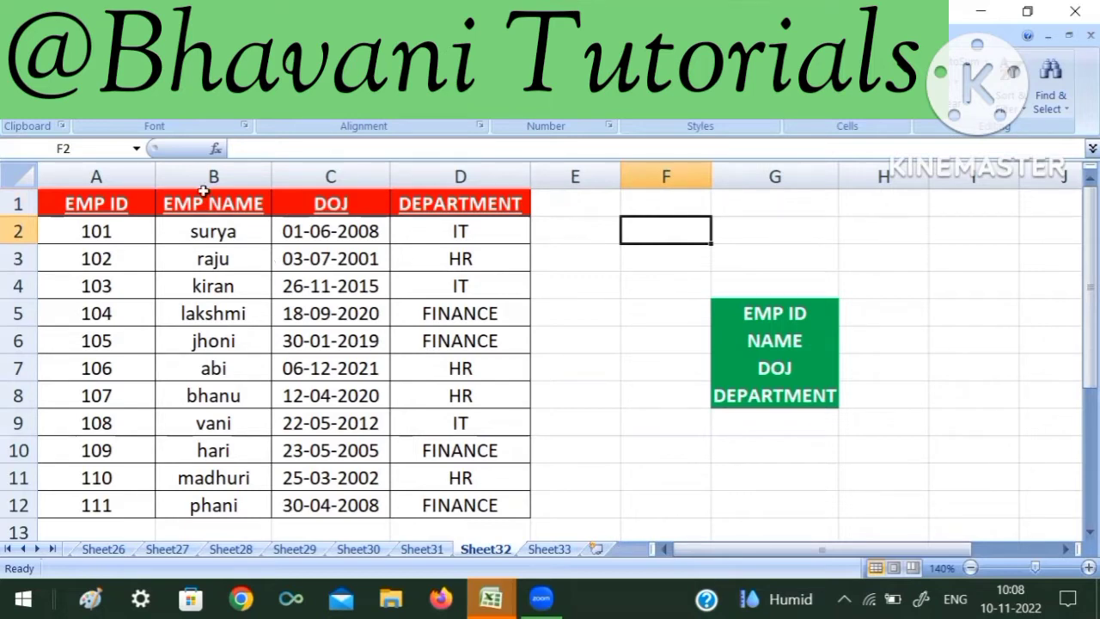
click(117, 211)
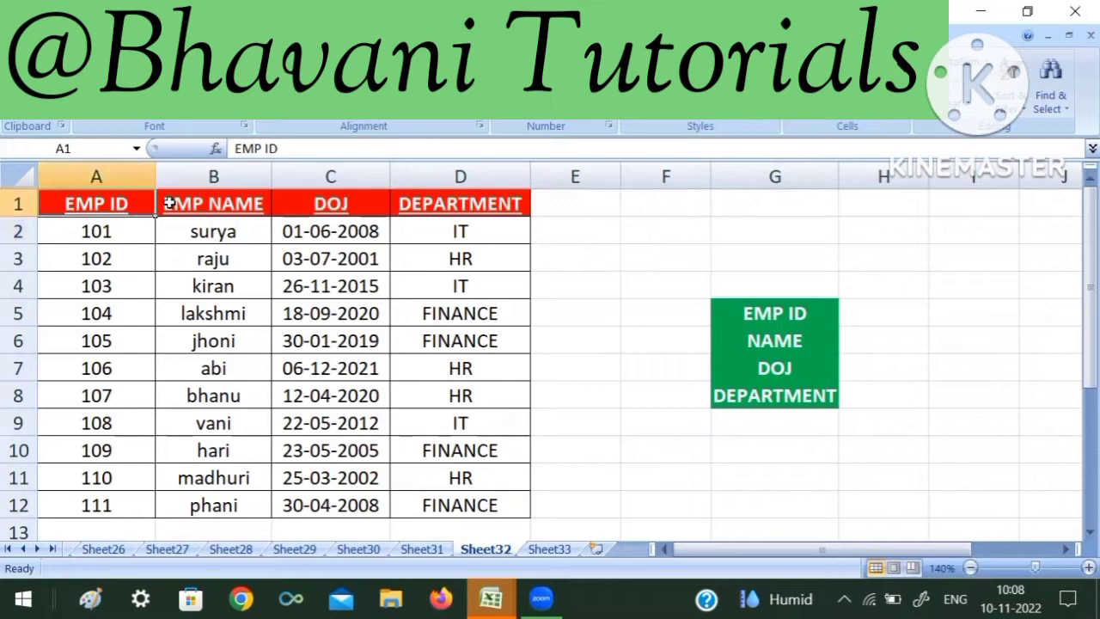
click(218, 207)
click(326, 206)
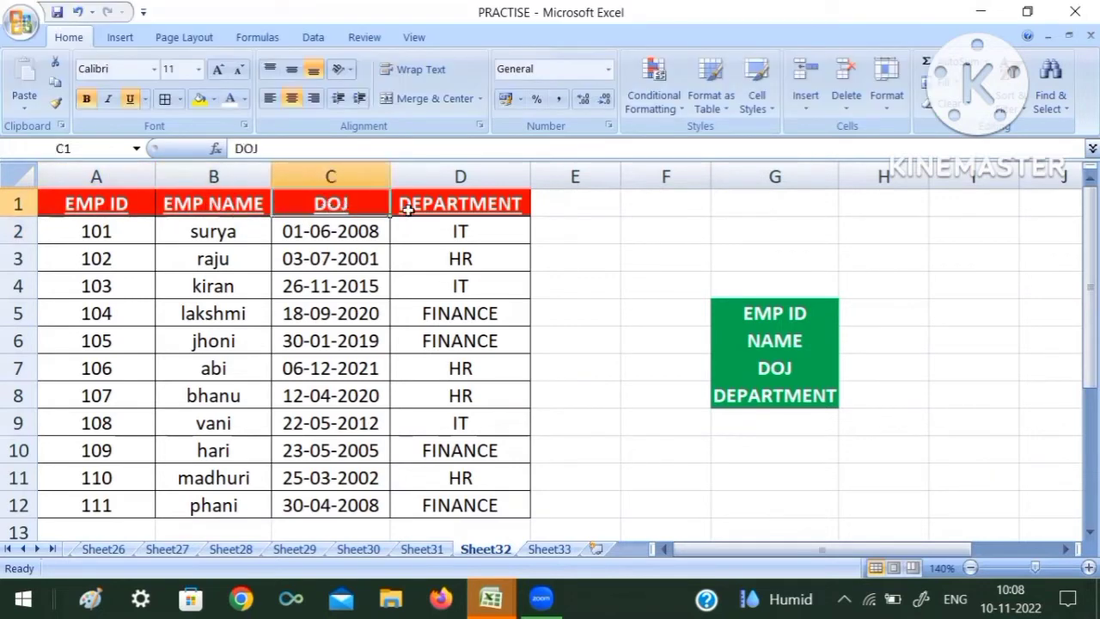
click(407, 209)
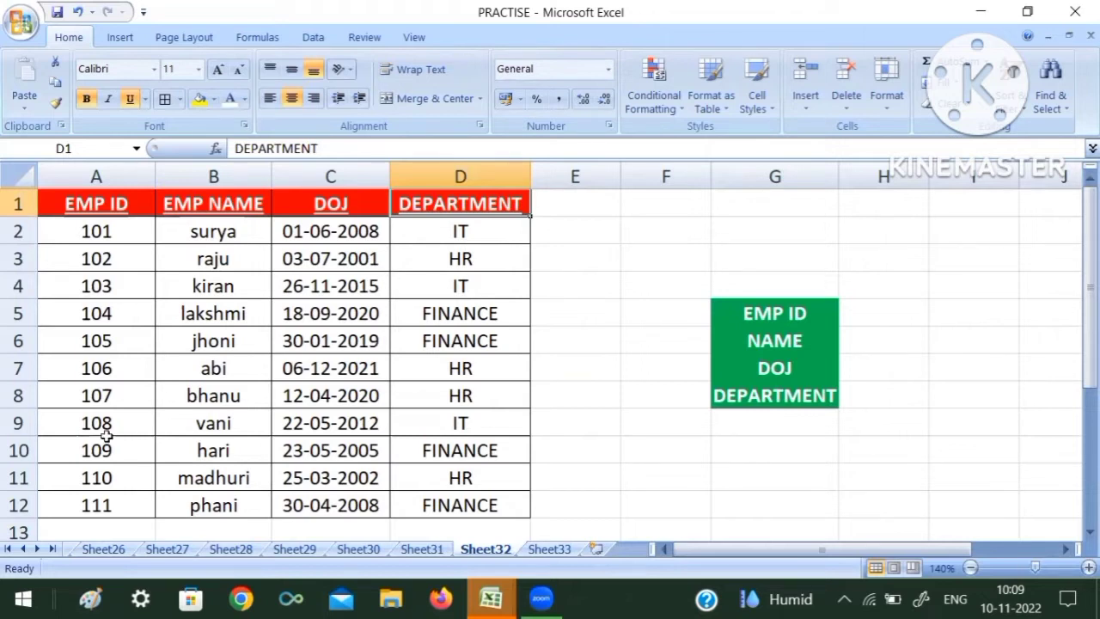
click(121, 467)
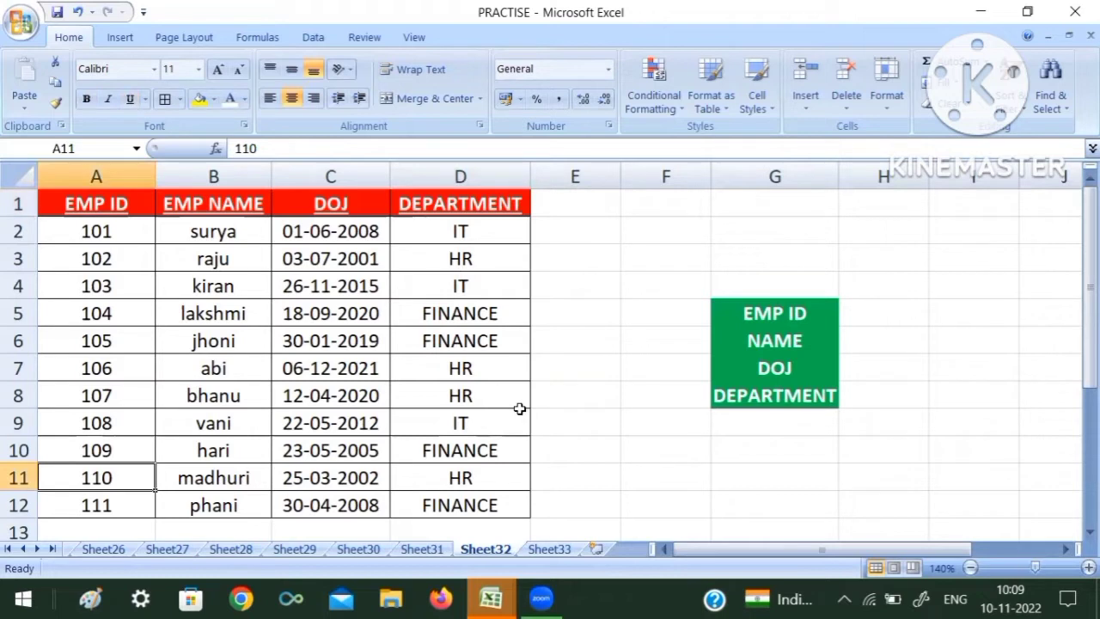
Enter employee ID 105 in H5 and check the panel's NAME, DOJ and DEPARTMENT rows.
click(880, 313)
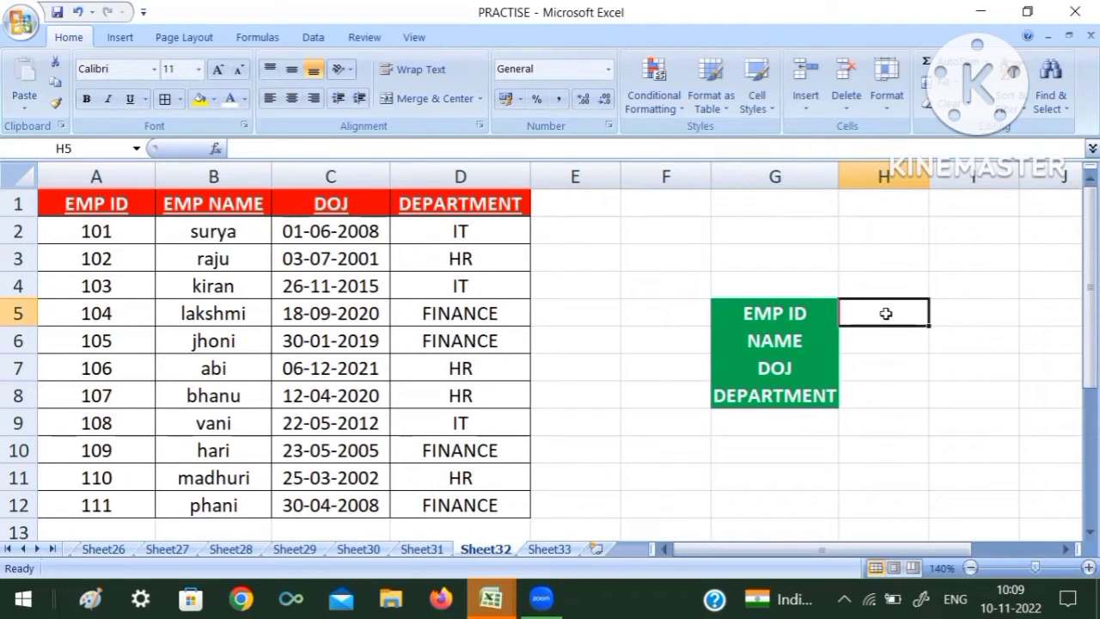
text(10)
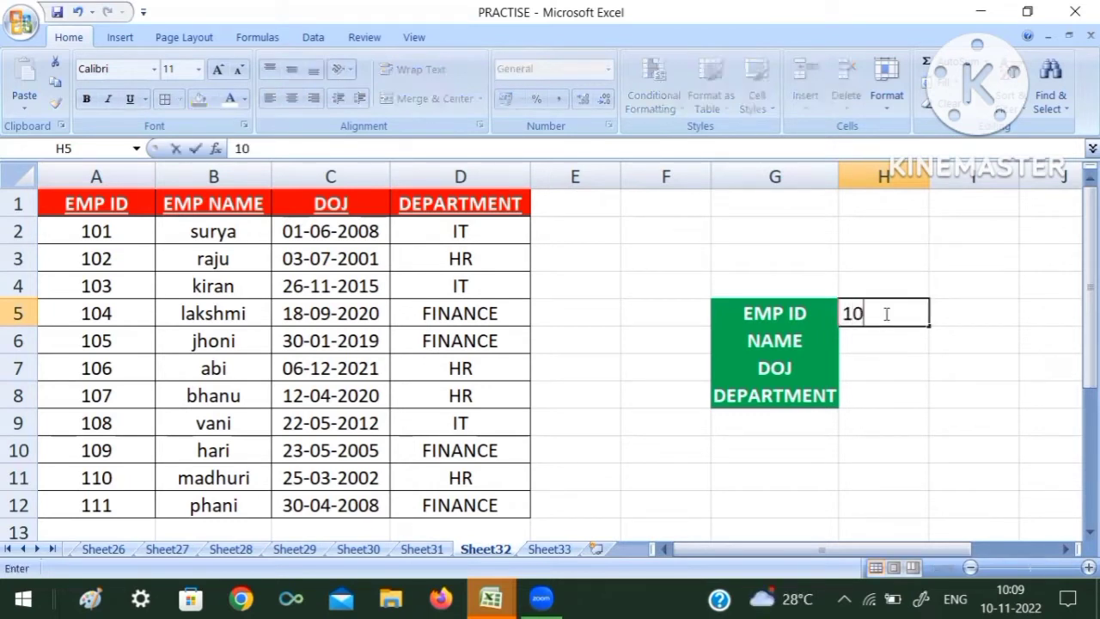
text(5)
key(Return)
key(Return)
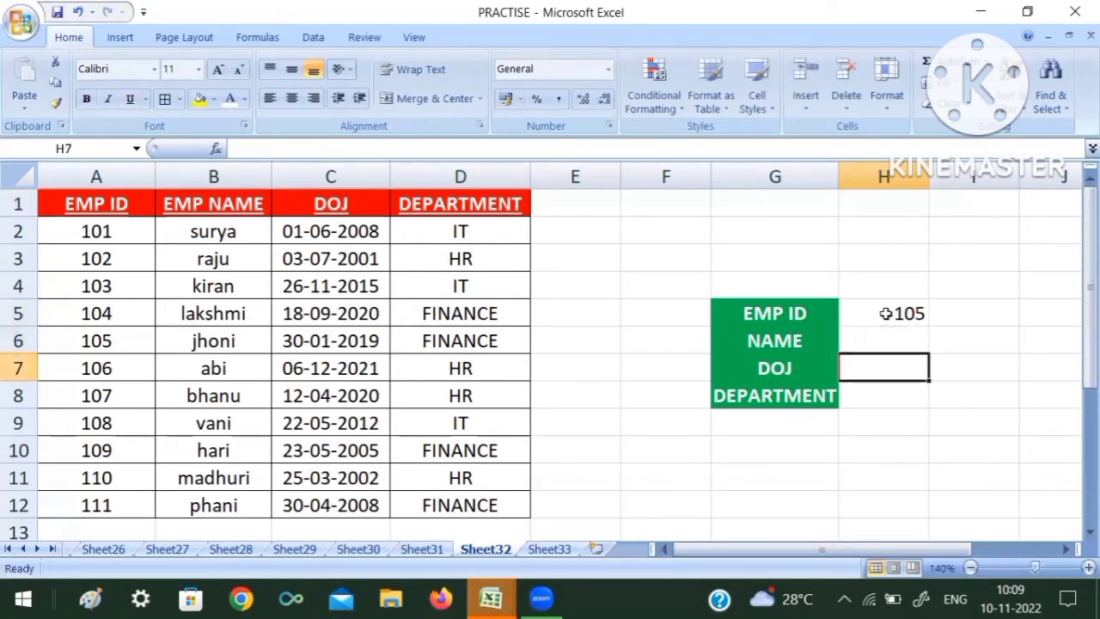
key(Down)
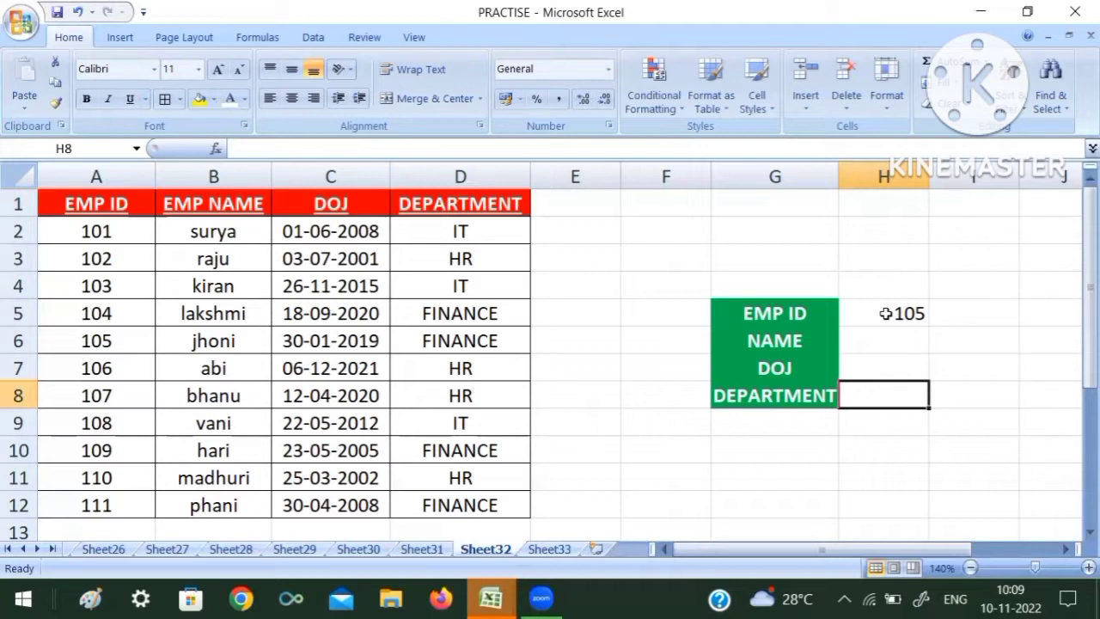
key(Up)
key(Up)
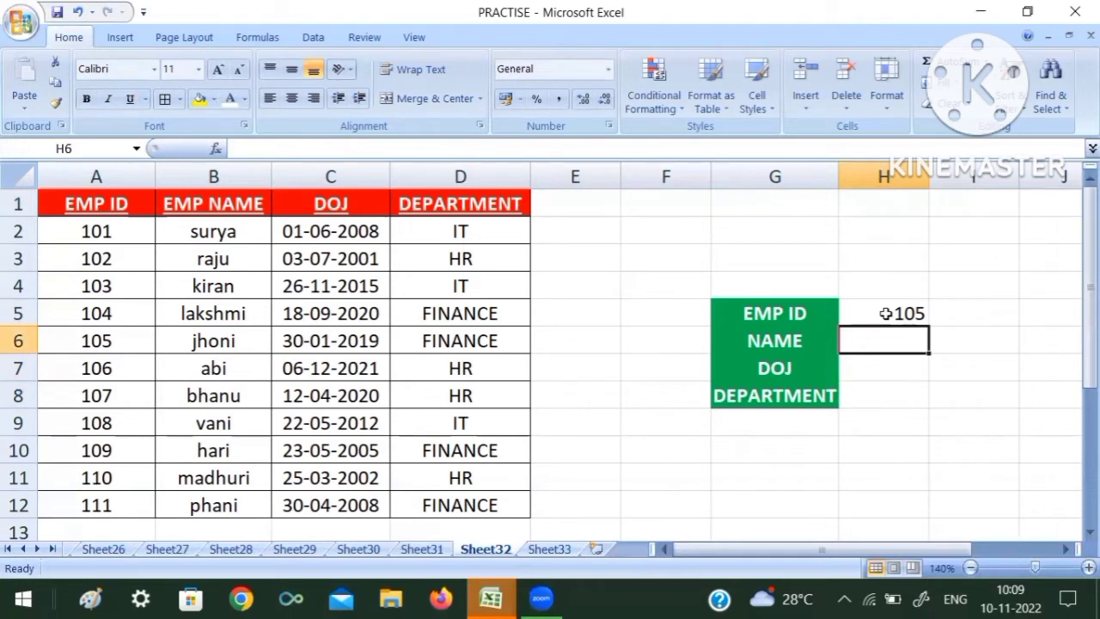
click(948, 388)
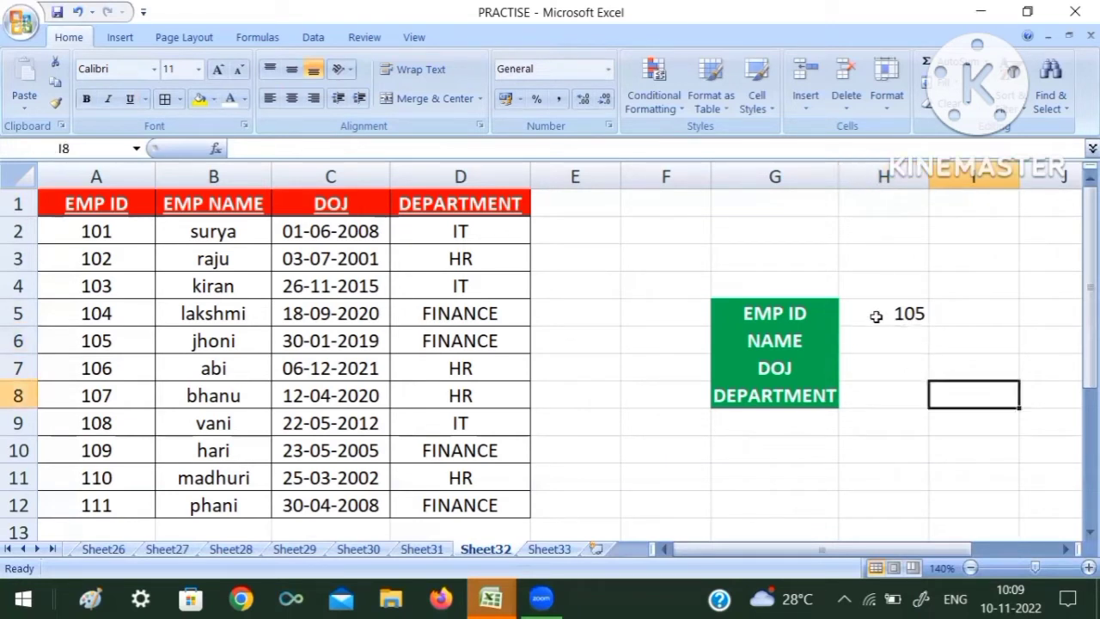
click(878, 316)
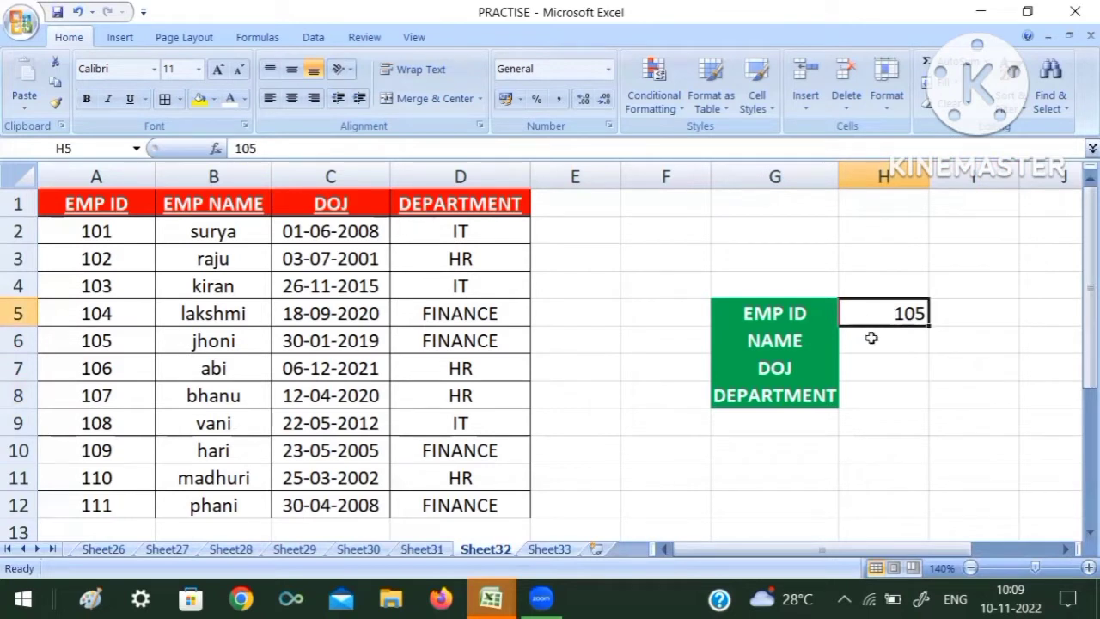
click(873, 341)
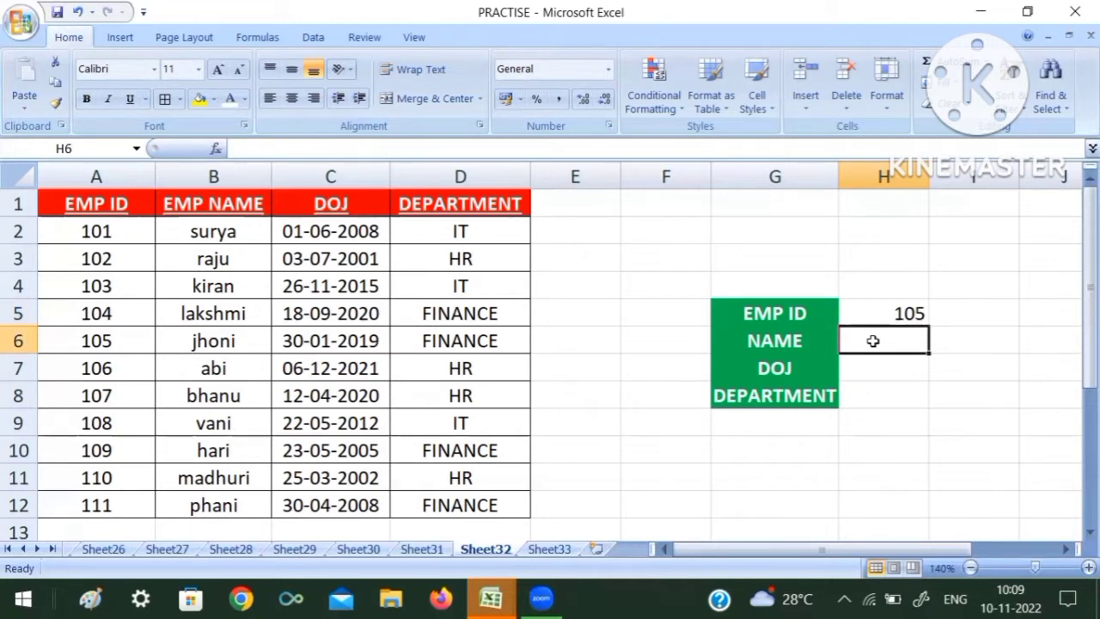
Enter =VLOOKUP(H5,A2:D12,2,0) in H6 so the NAME shows jhoni.
text(=)
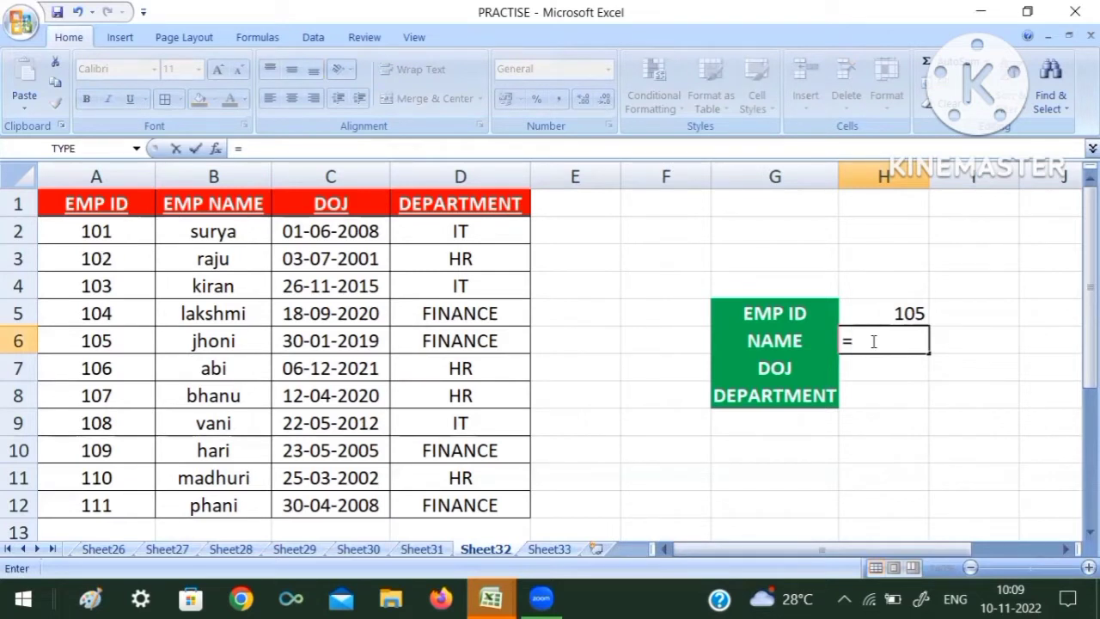
text(vlo)
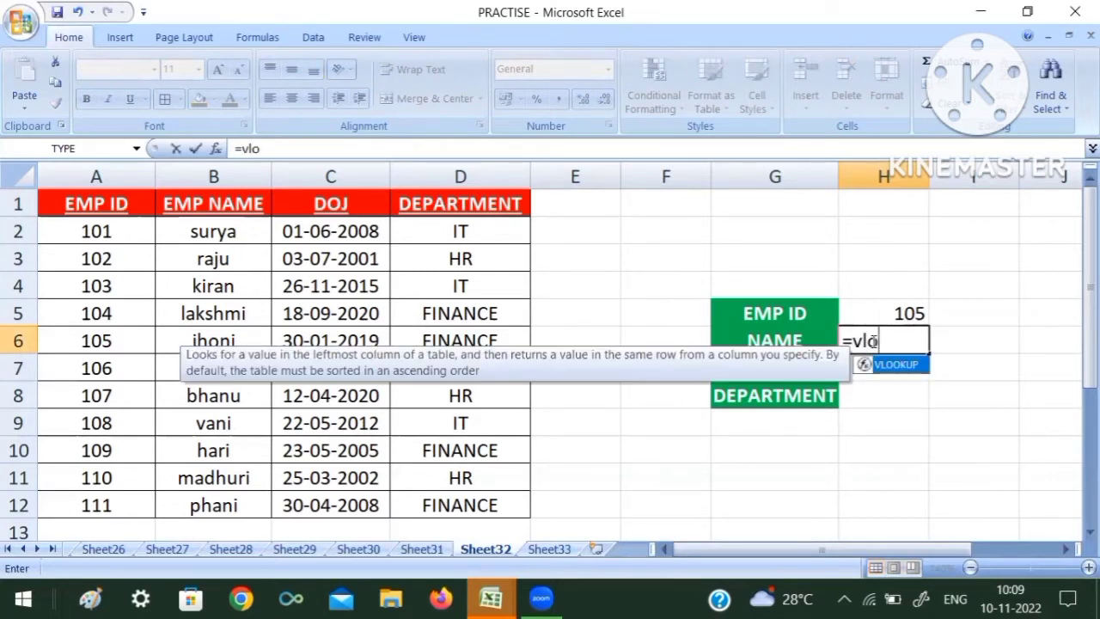
text(ok)
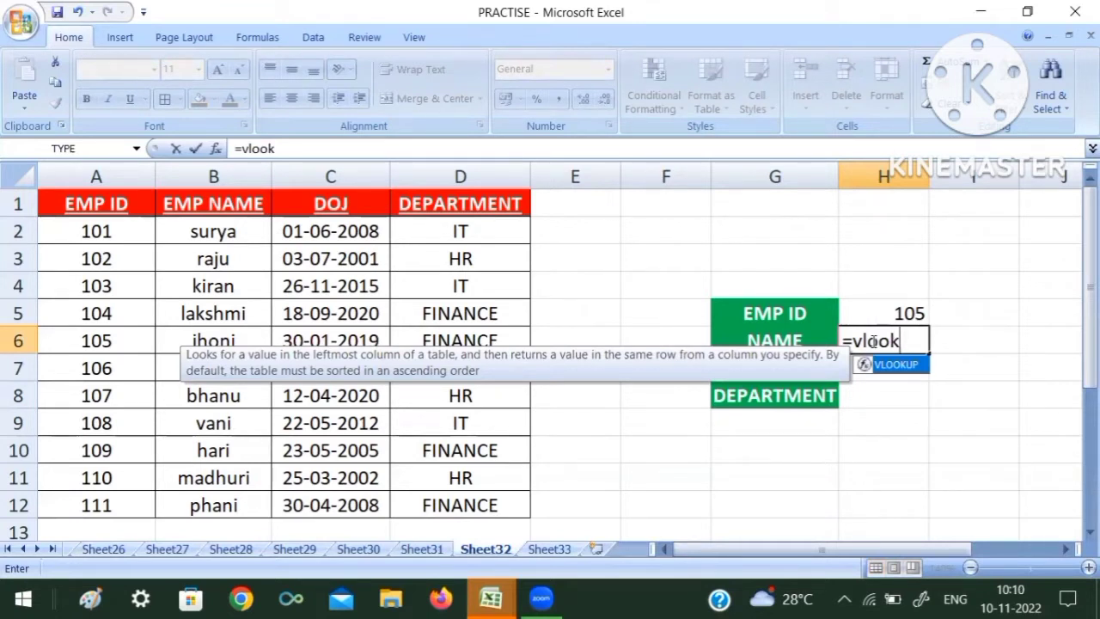
key(Tab)
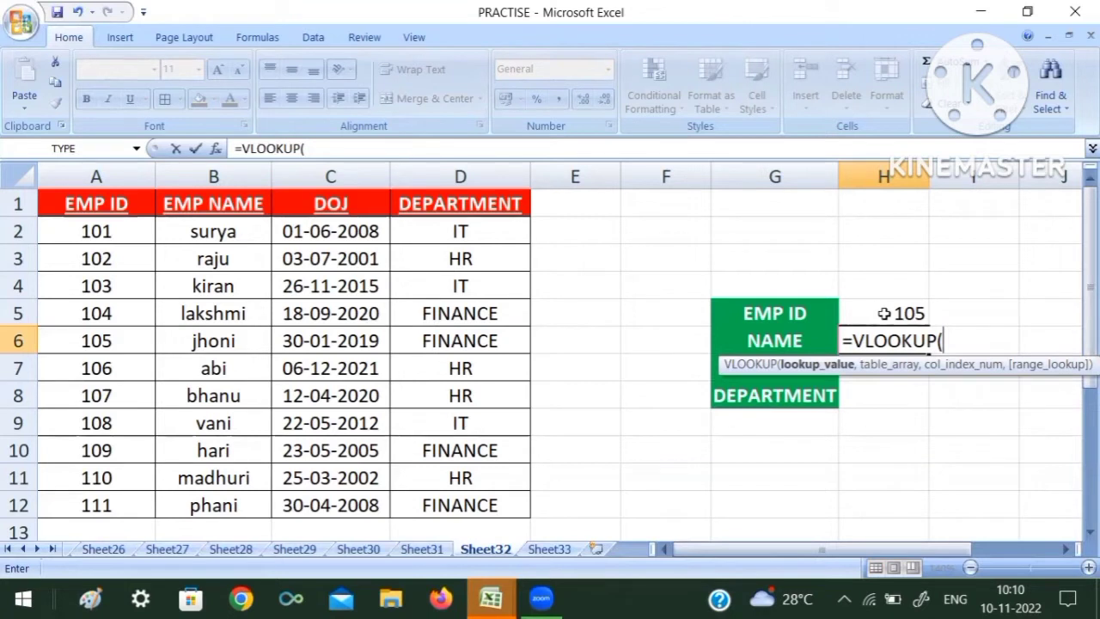
click(885, 313)
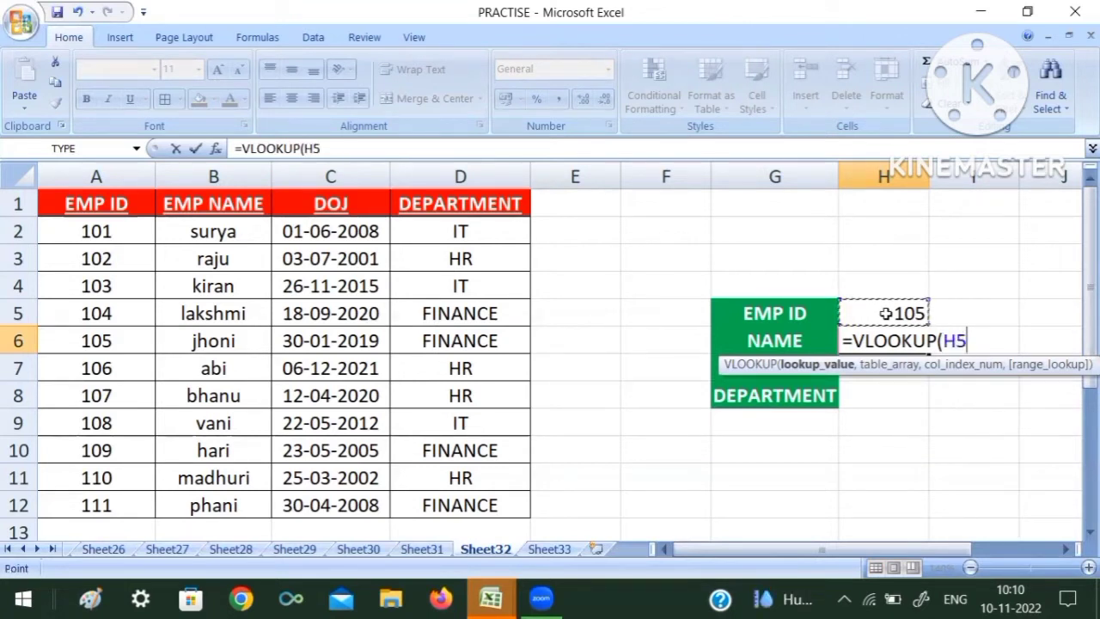
text(,)
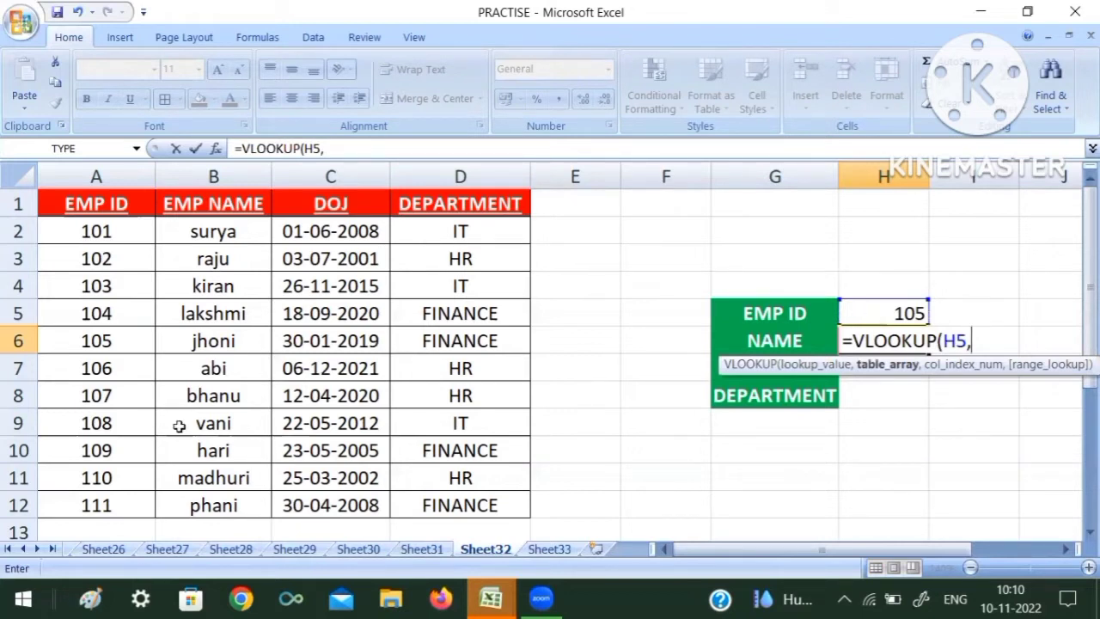
mouse_move(69, 231)
mouse_down()
mouse_move(271, 361)
mouse_move(449, 505)
mouse_up()
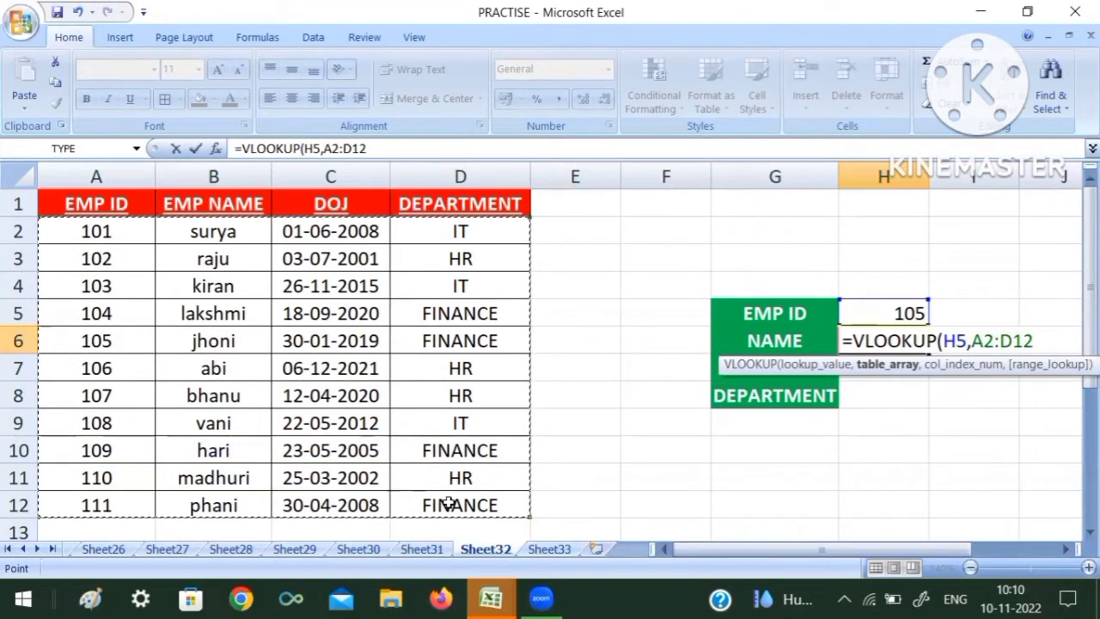
text(,)
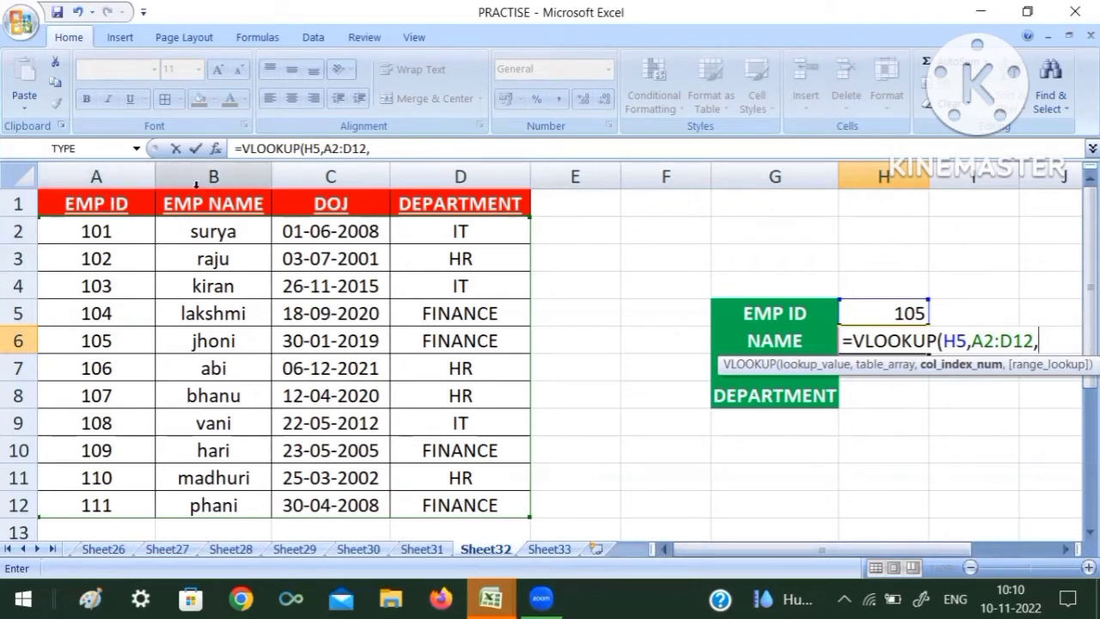
text(2)
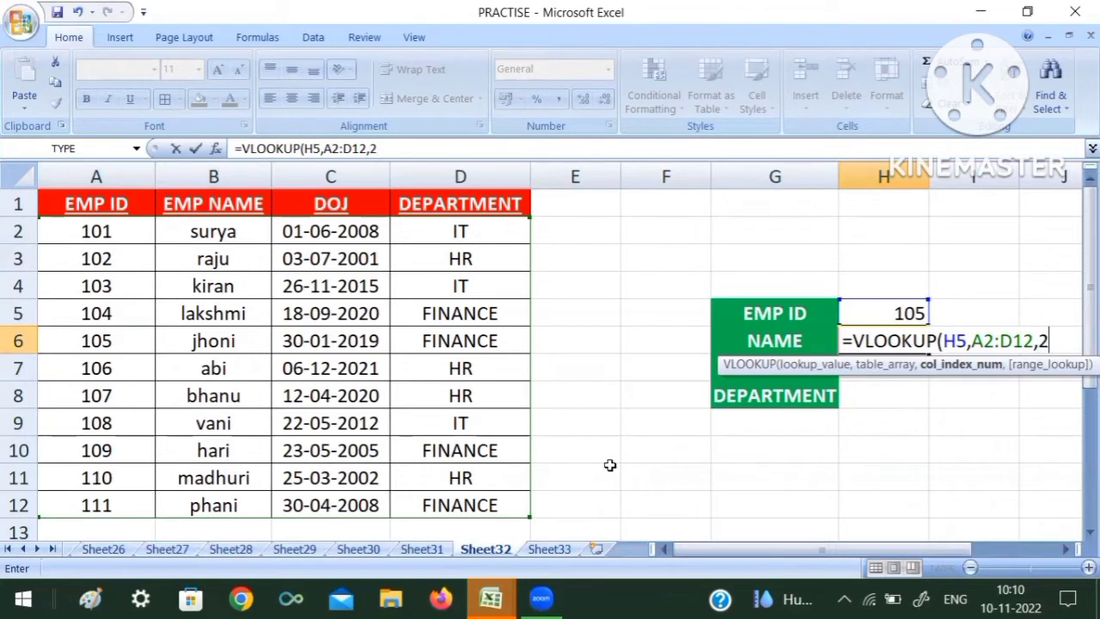
text(,)
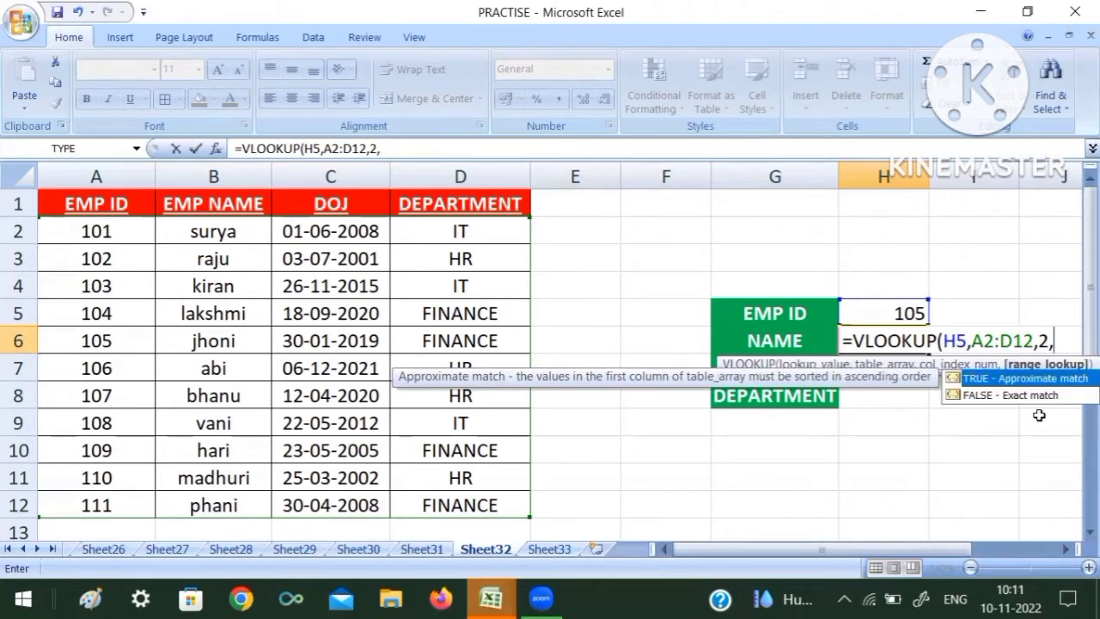
text(0)
text())
key(Return)
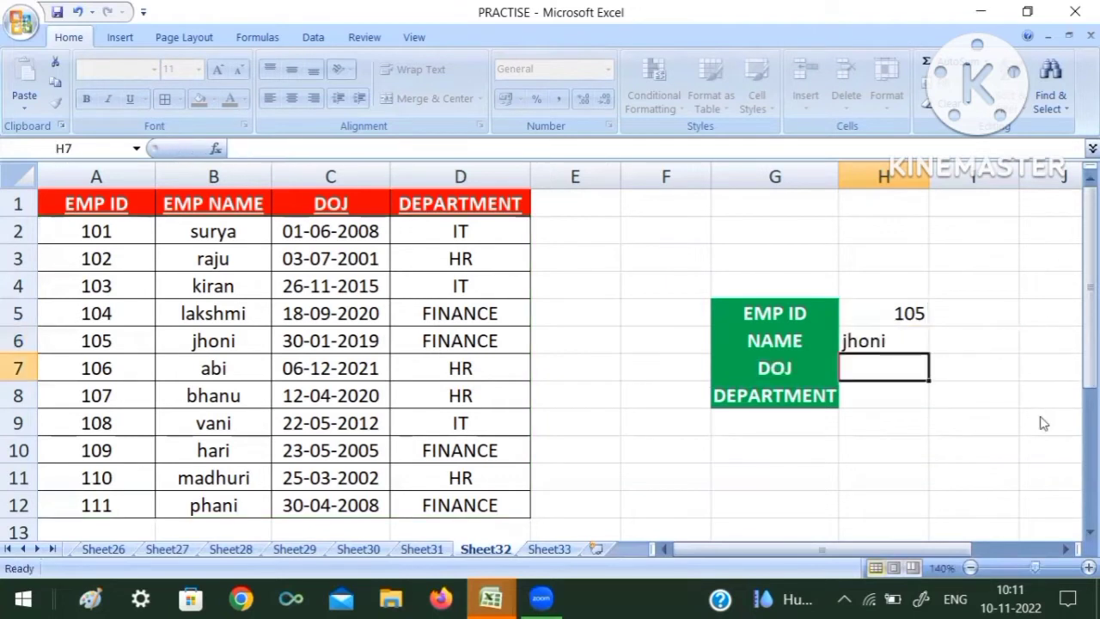
Check the H6 formula against the table, then change H5 to 110 so NAME shows madhuri.
click(879, 313)
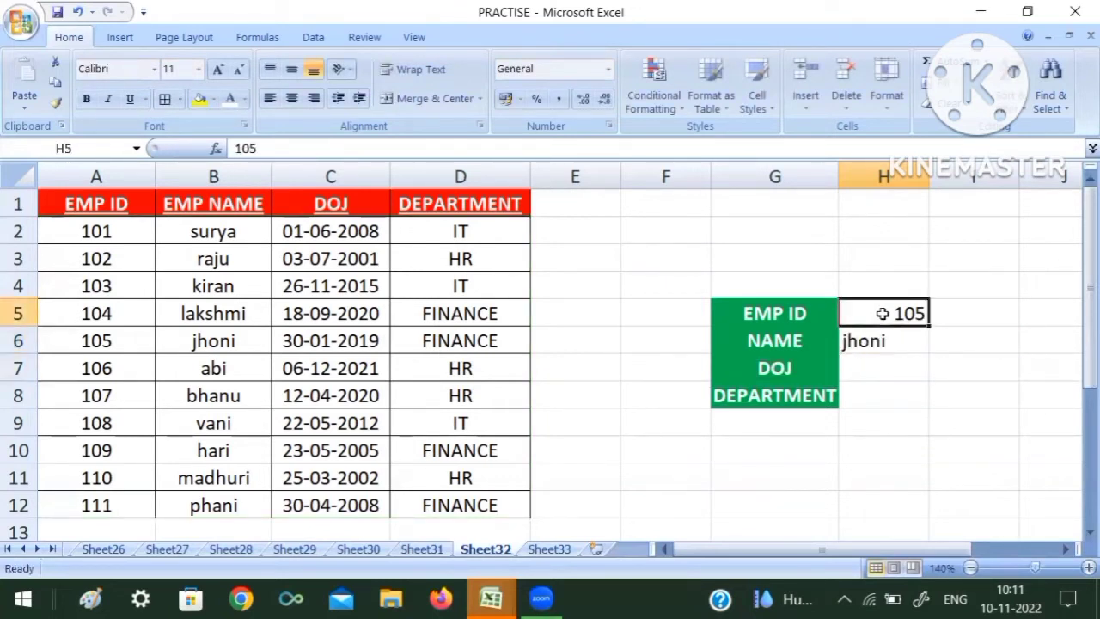
click(864, 341)
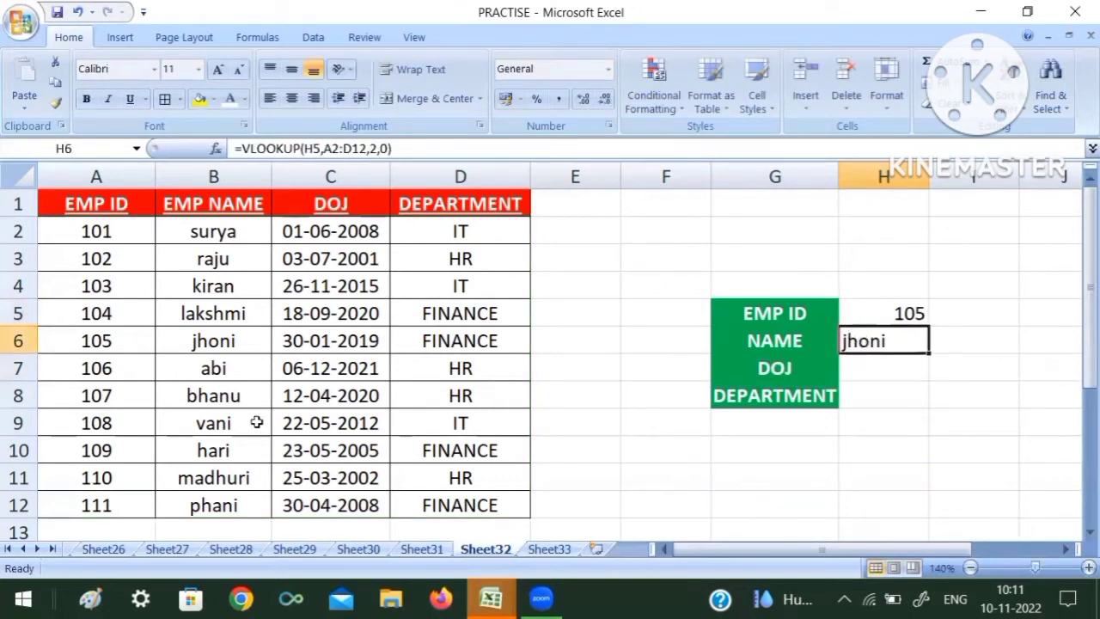
click(194, 340)
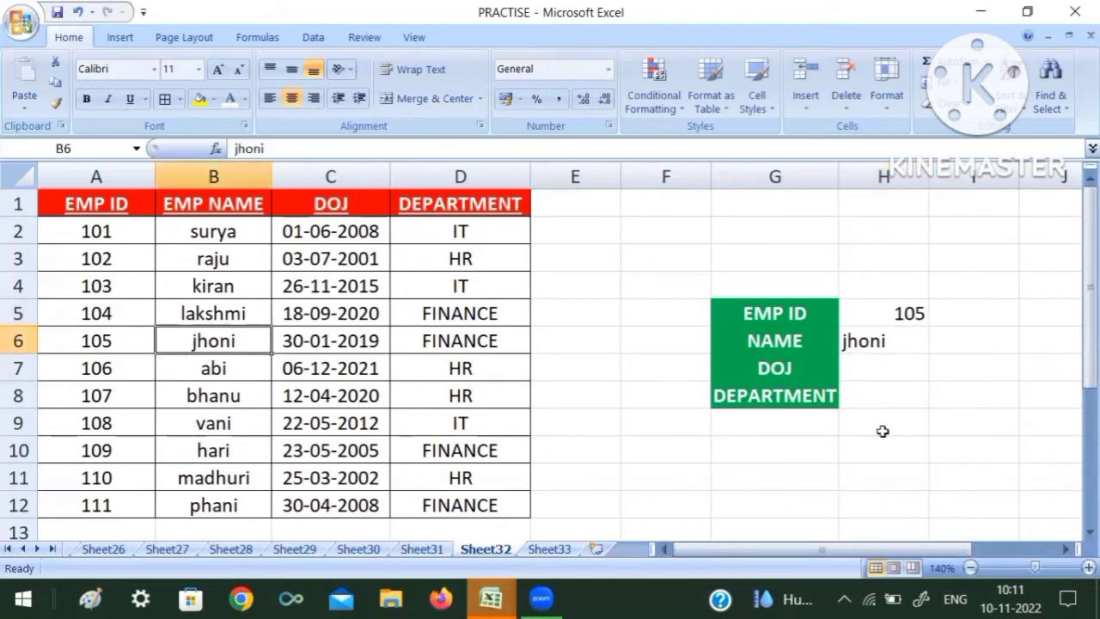
click(872, 314)
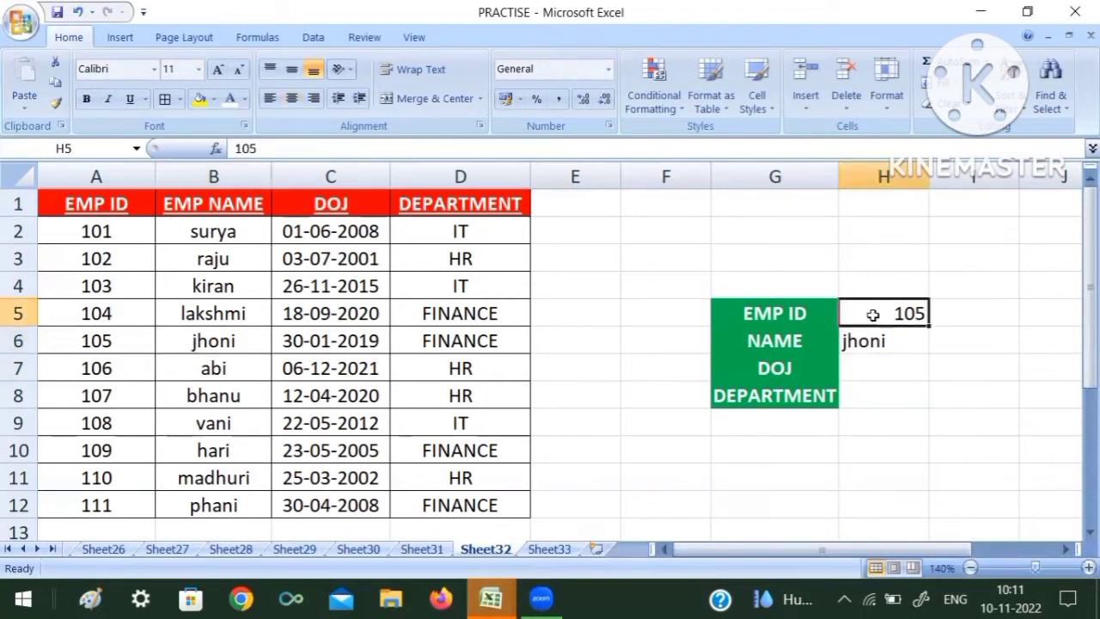
text(110)
key(Return)
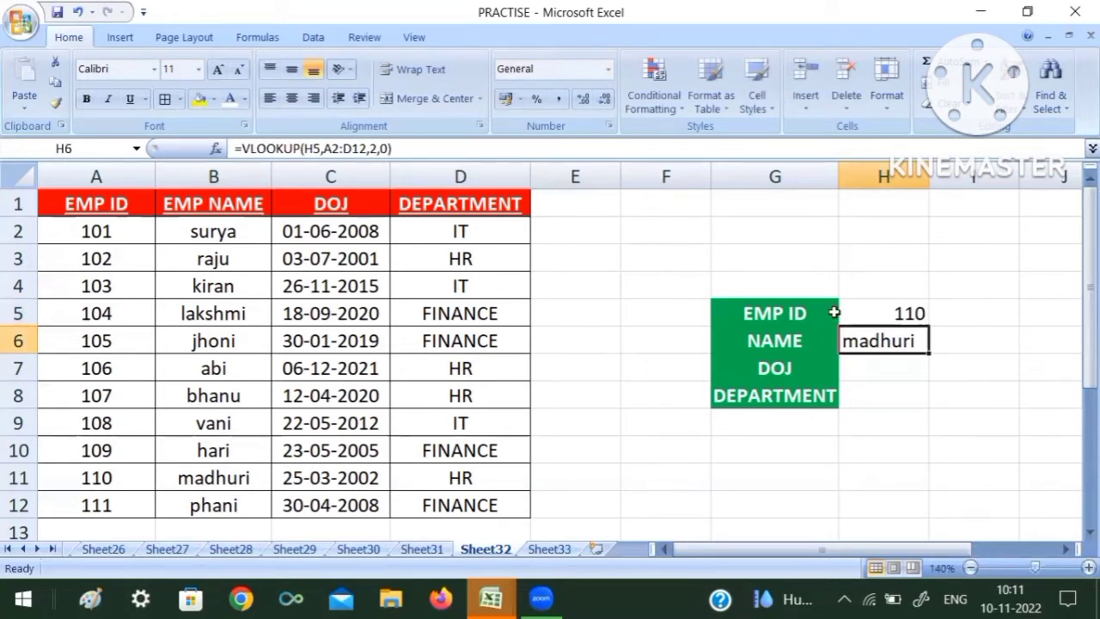
click(865, 365)
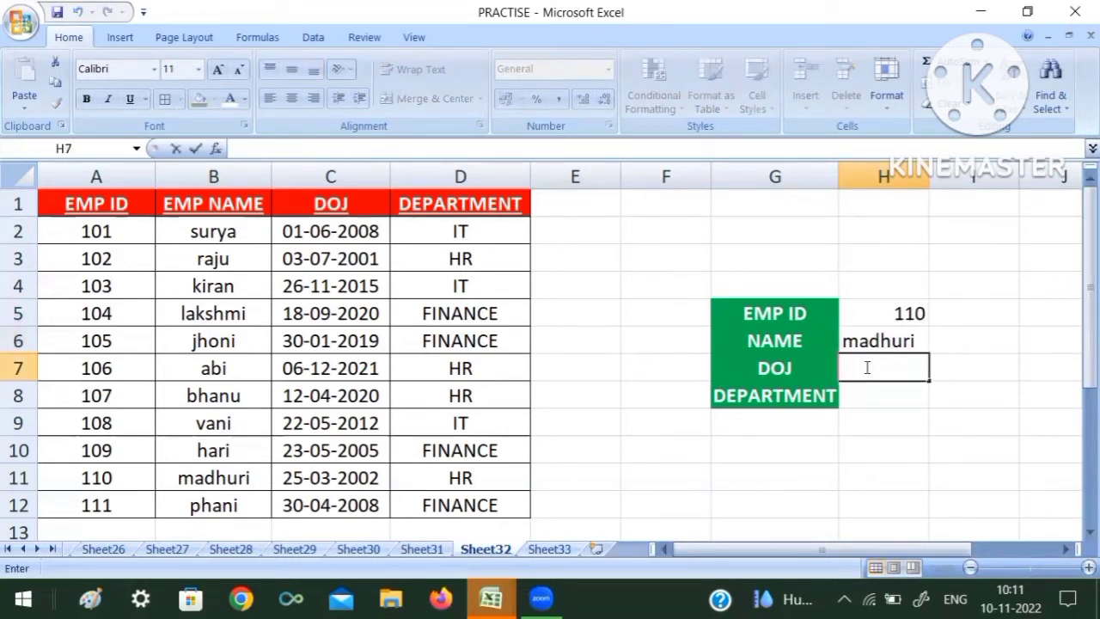
Enter =VLOOKUP(H5,A2:D12,3,0) in H7, returning 37340 as employee 110's DOJ.
text(=v)
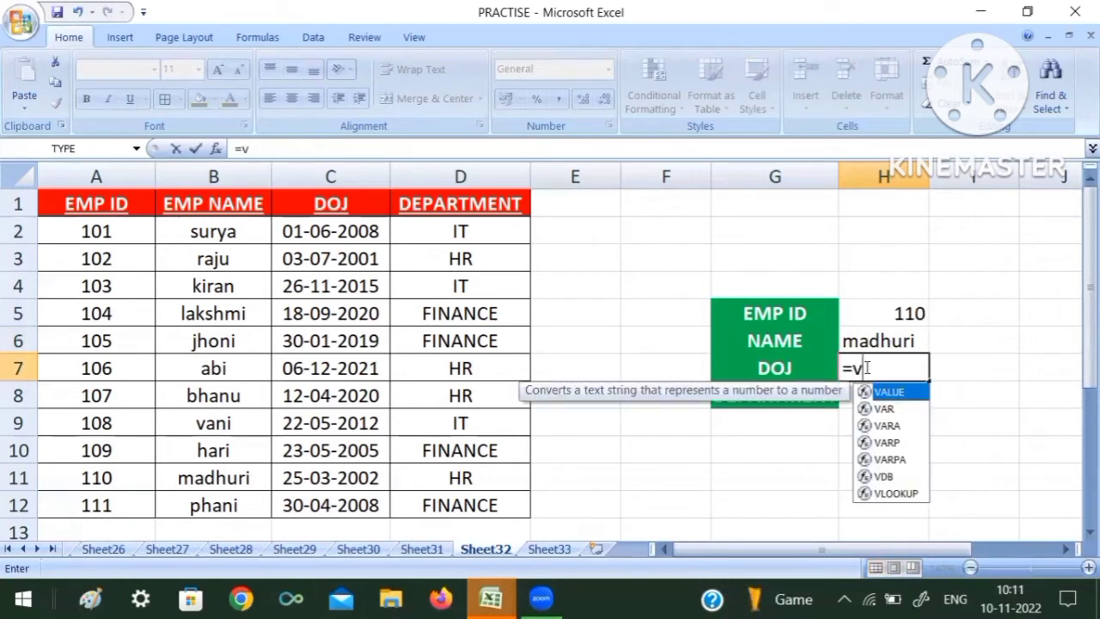
text(lookup)
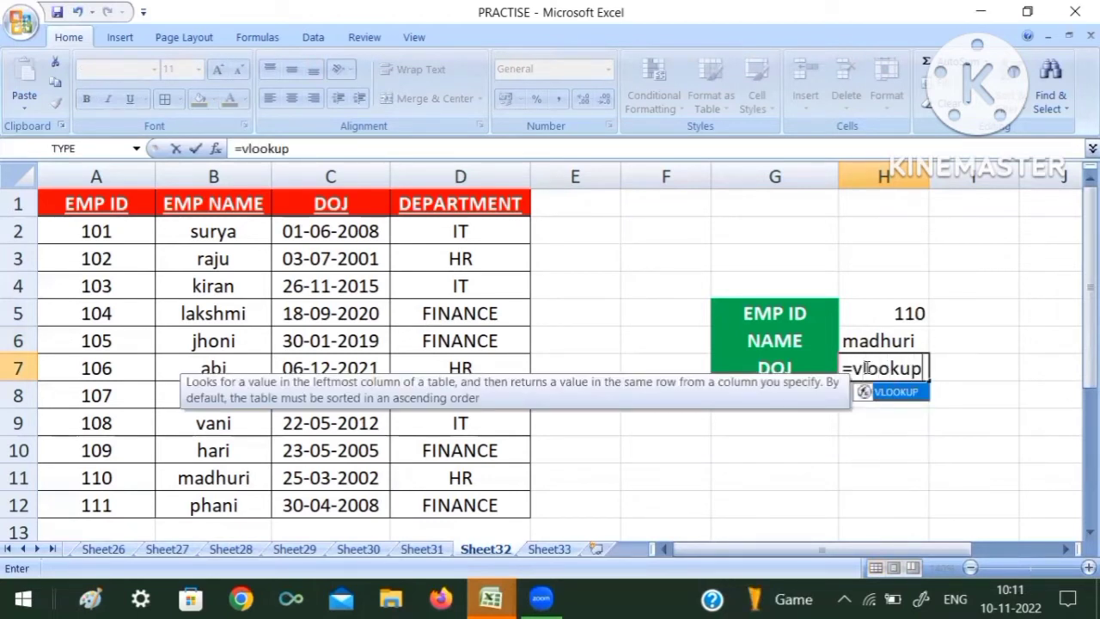
text(()
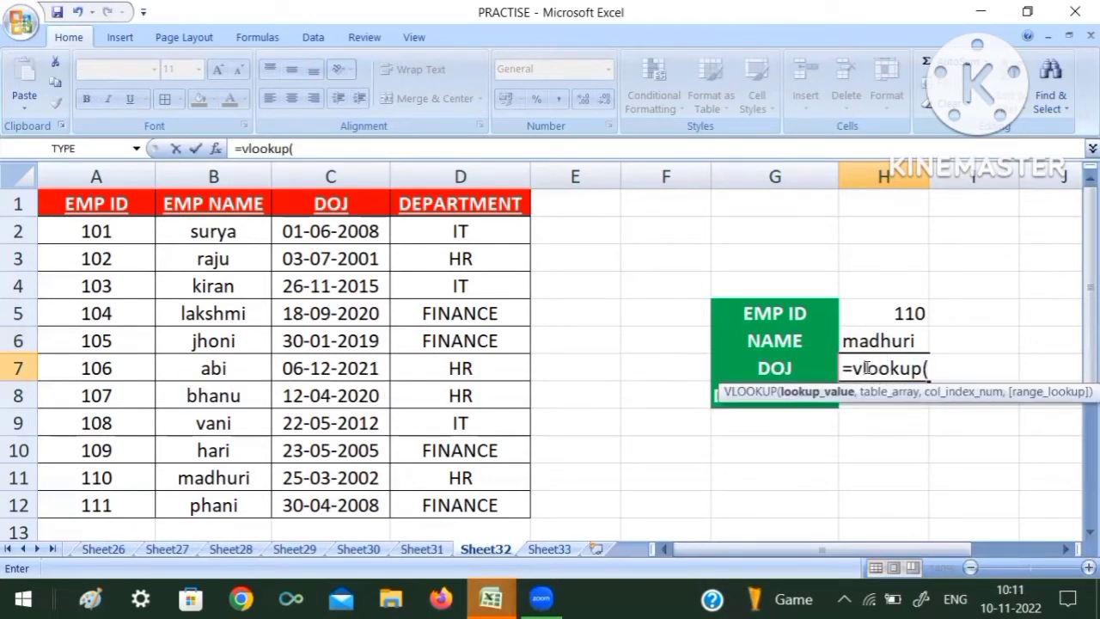
click(873, 311)
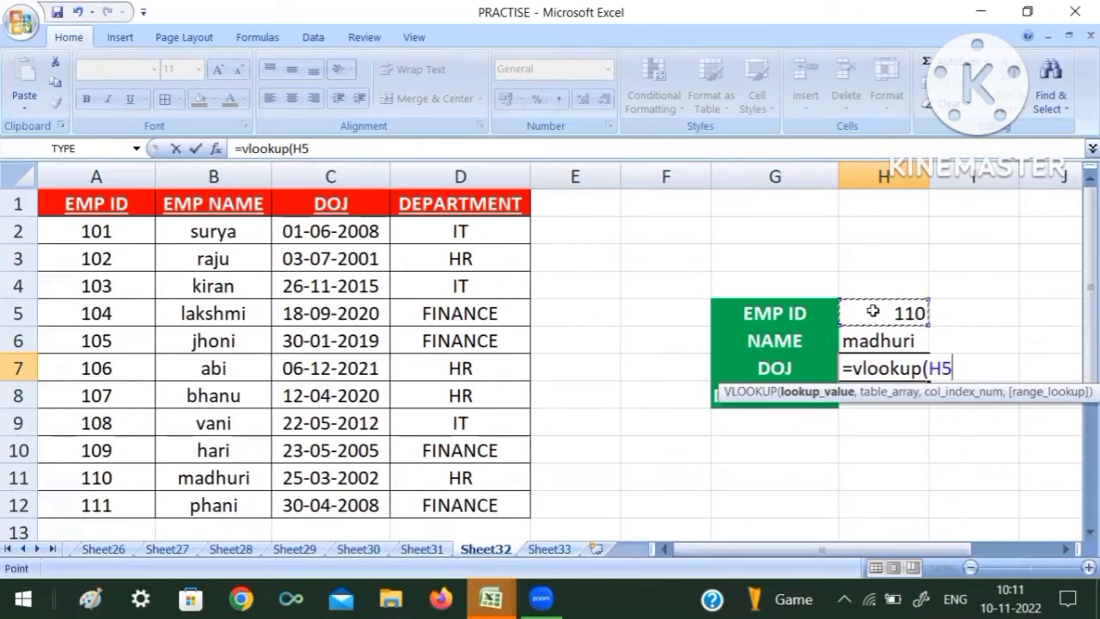
text(,)
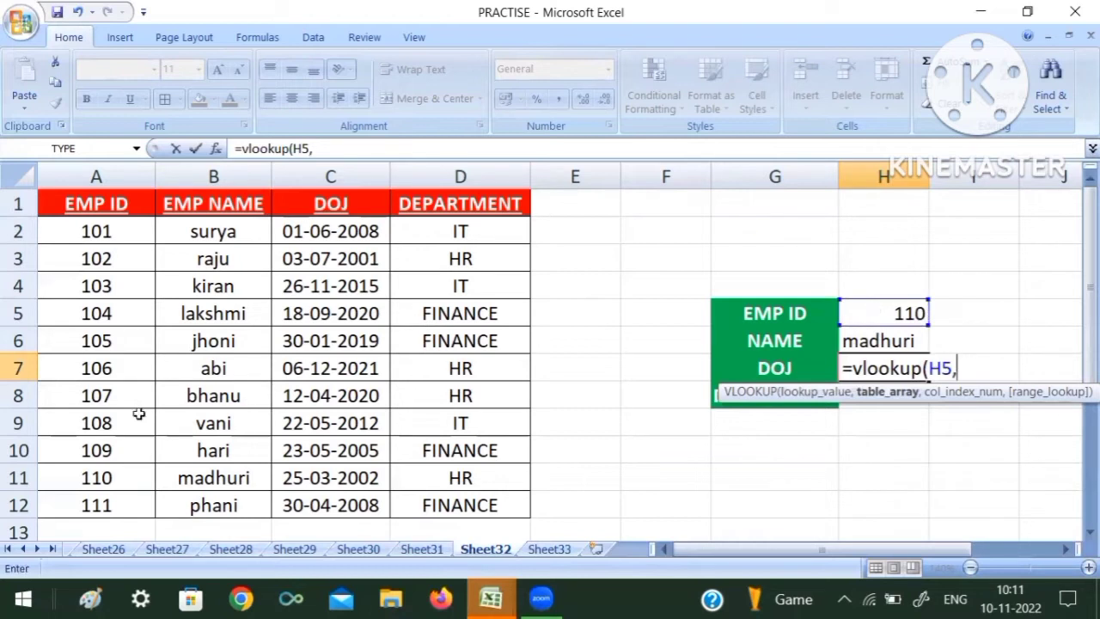
mouse_move(86, 231)
mouse_down()
mouse_move(429, 478)
mouse_move(435, 504)
mouse_up()
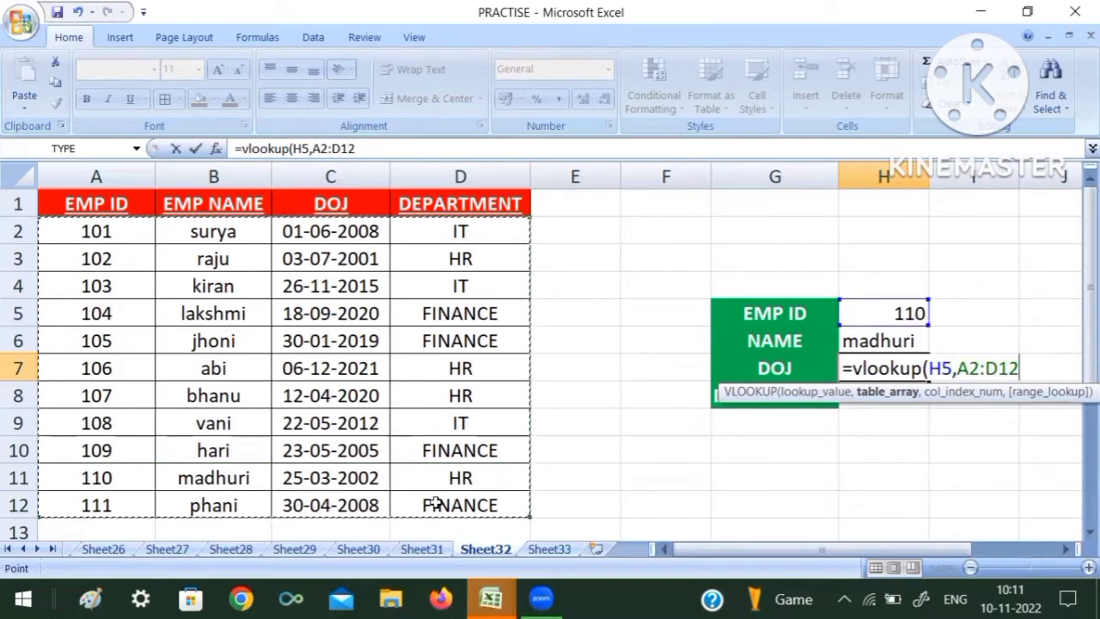
text(,)
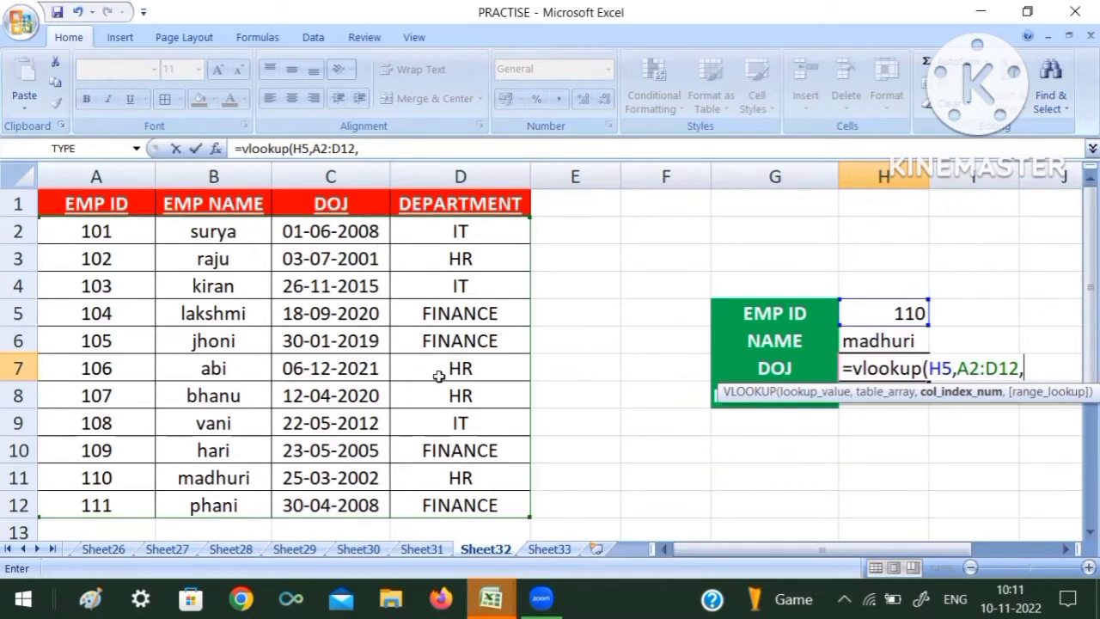
text(3)
text(,)
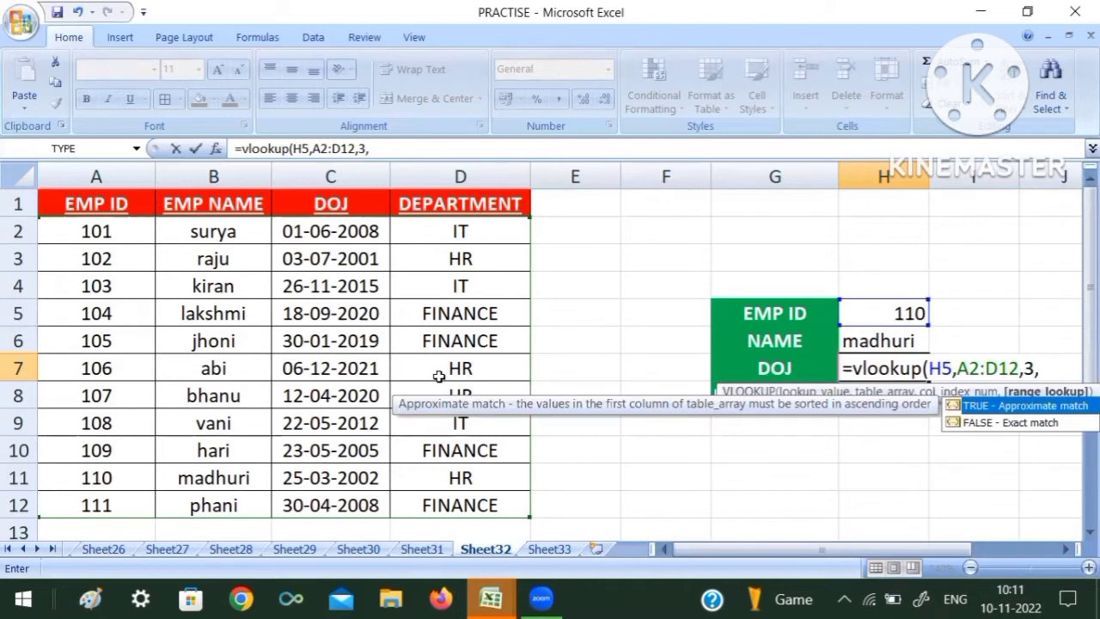
text(0)
text())
key(Return)
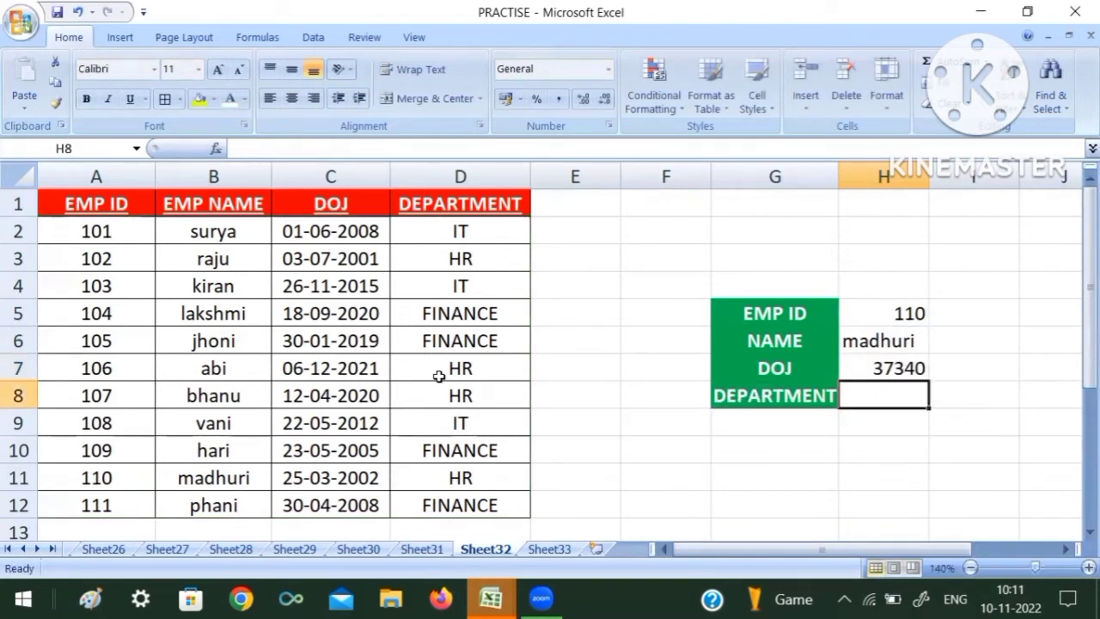
click(871, 368)
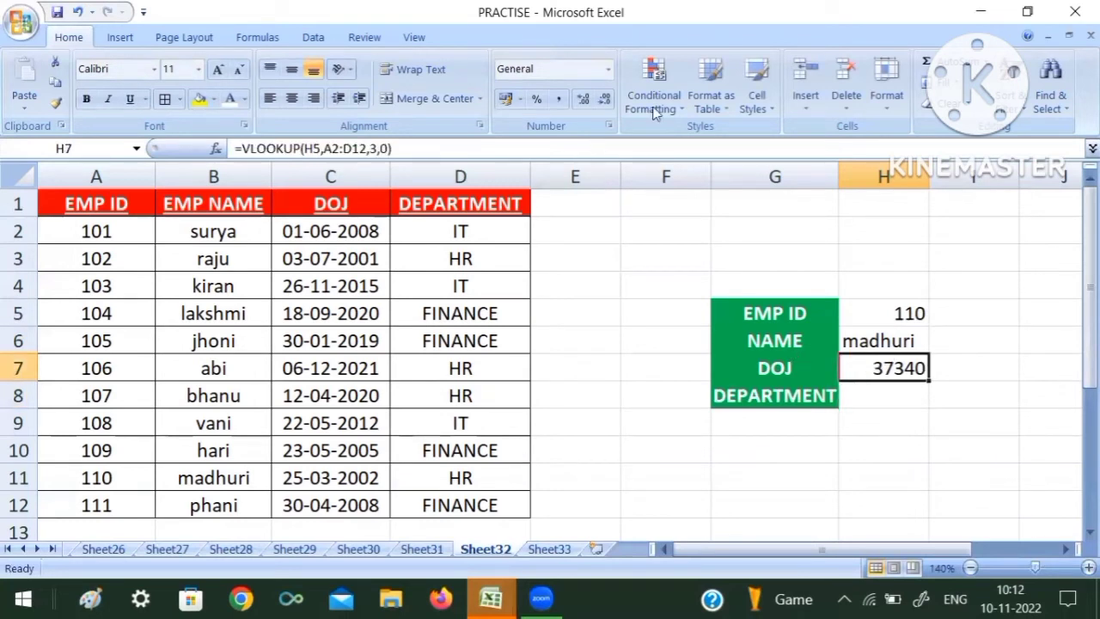
click(860, 396)
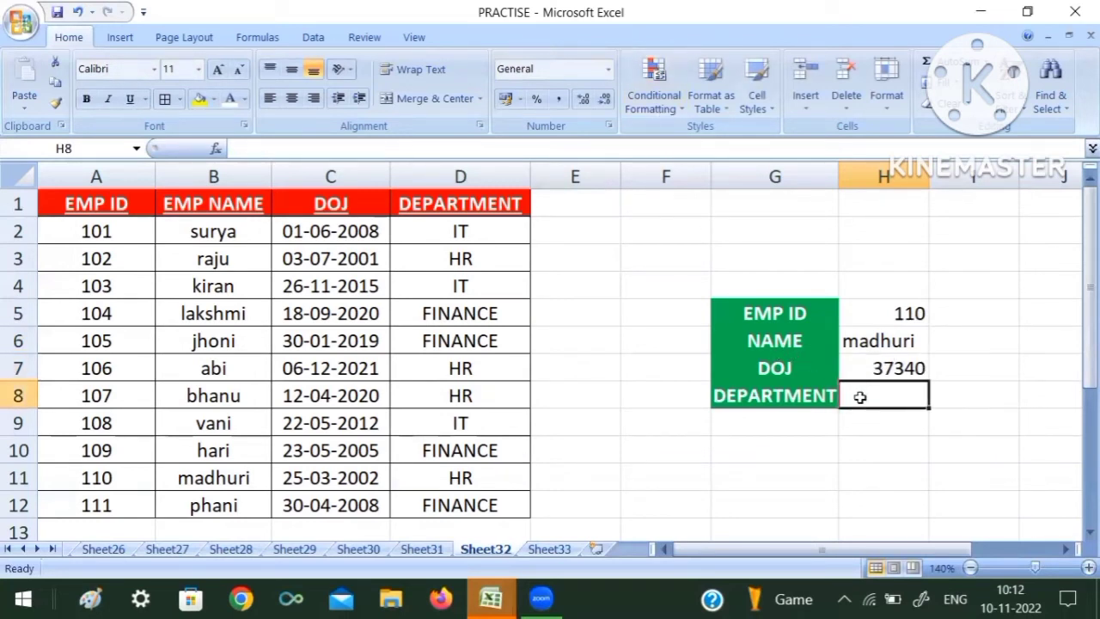
text(=vl)
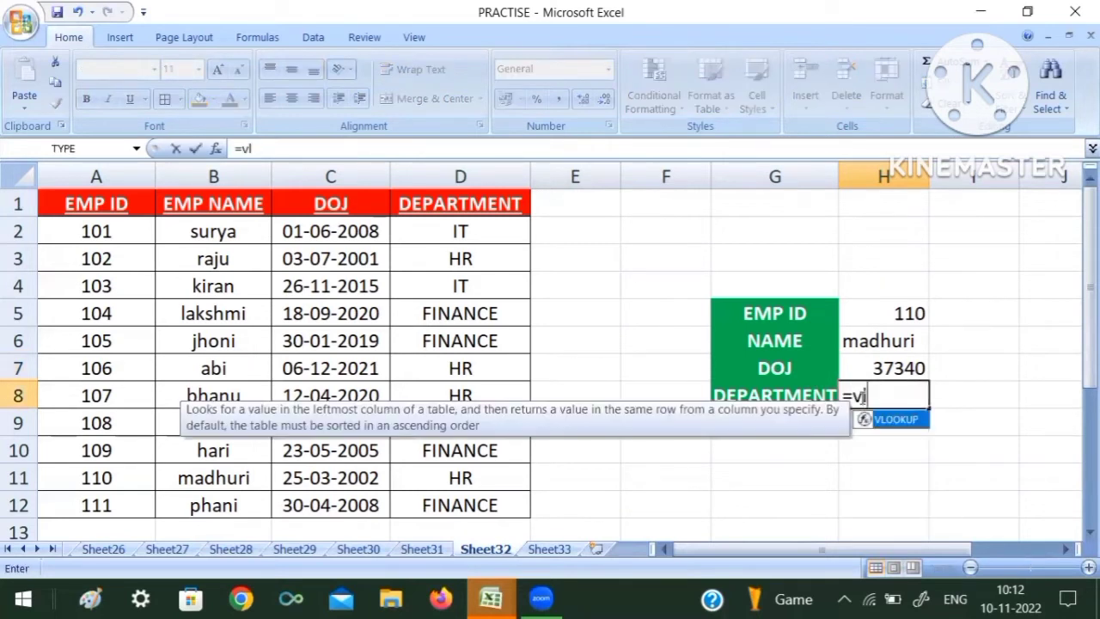
text(ookup)
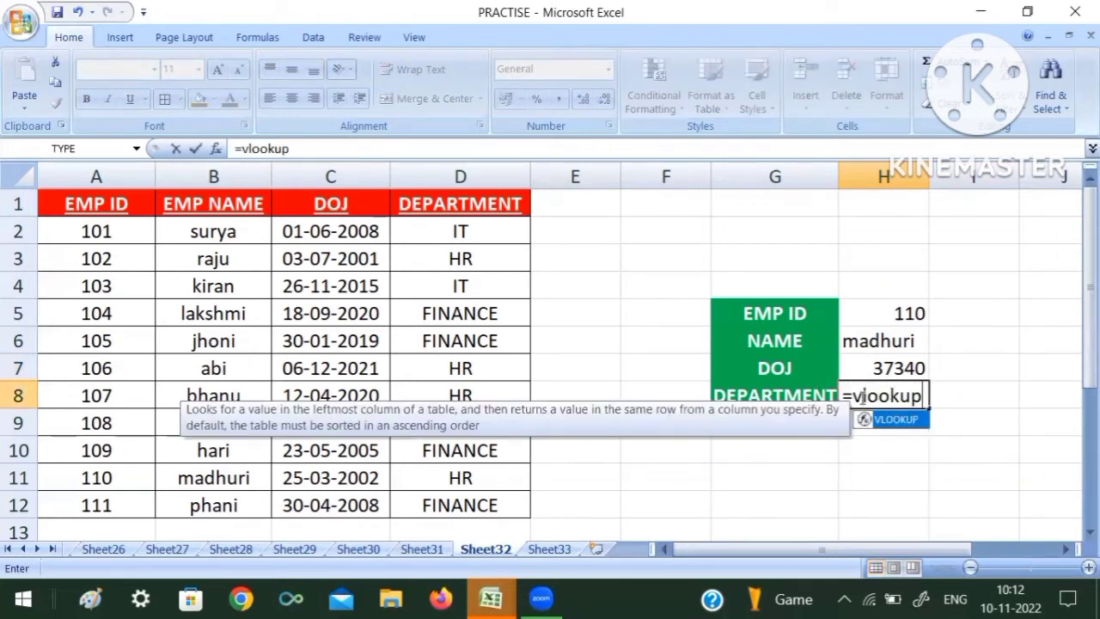
text(()
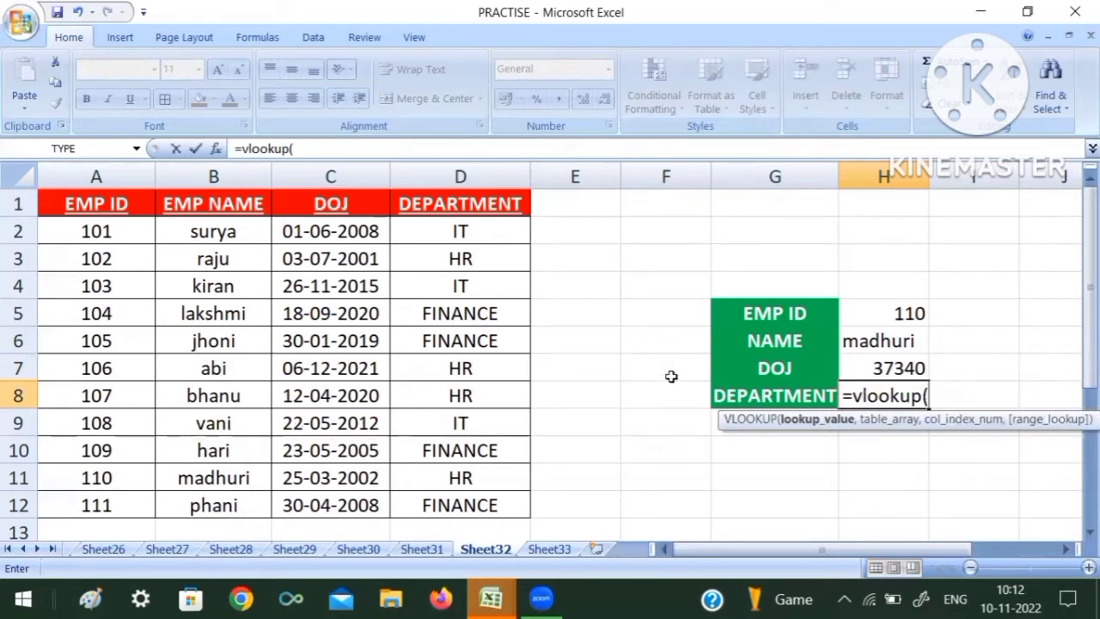
Complete H8 as =VLOOKUP(H5,A2:D12,4,0), returning HR for employee 110.
click(874, 313)
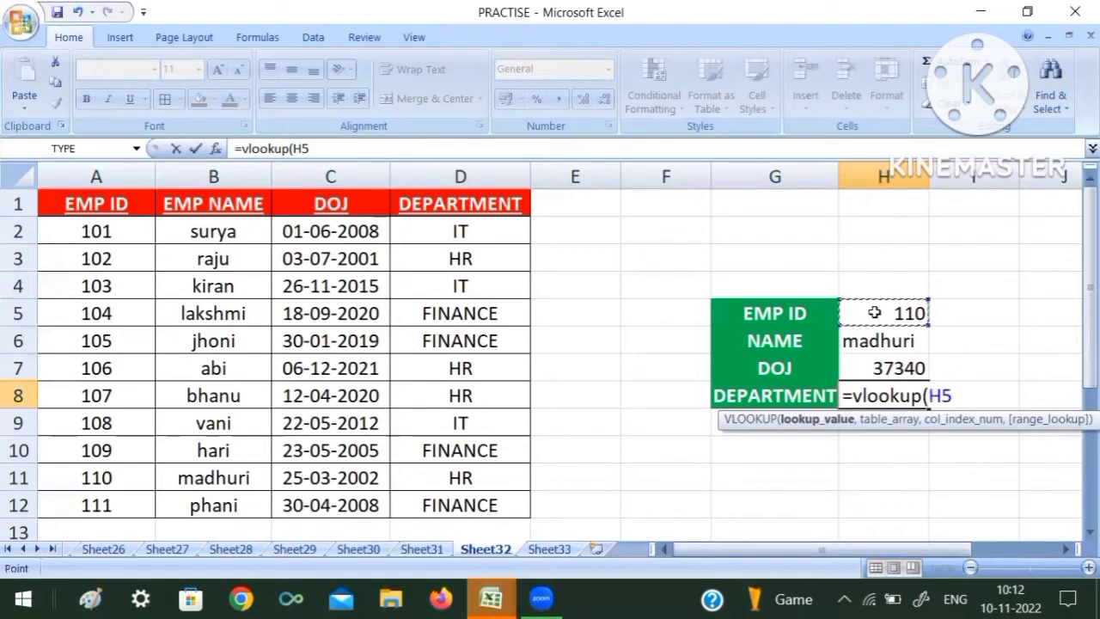
text(,)
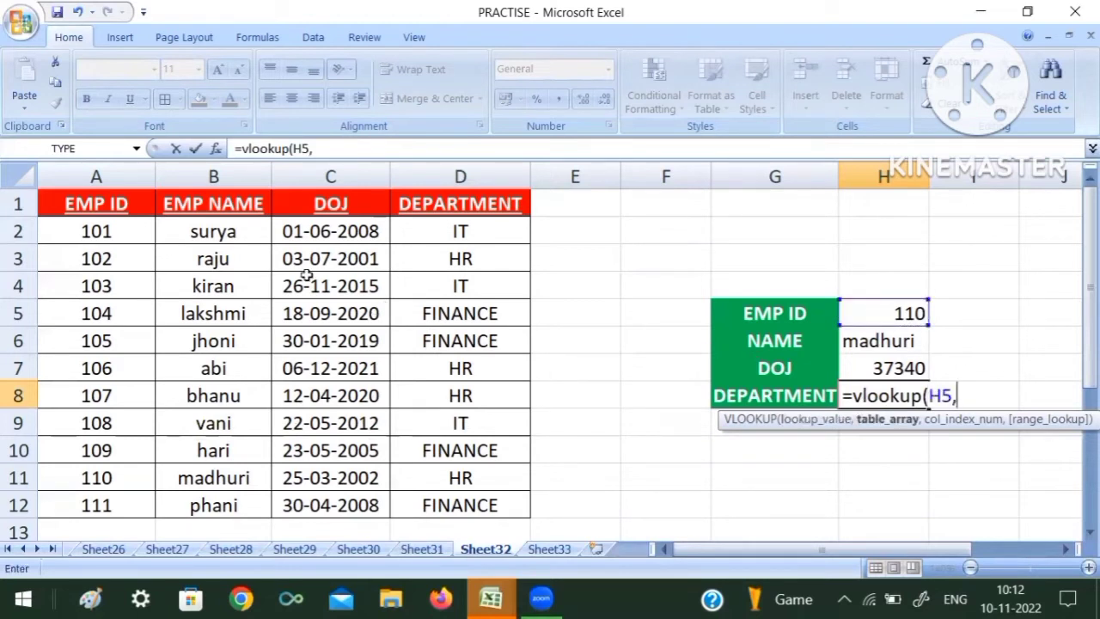
click(100, 232)
drag(100, 231, 406, 511)
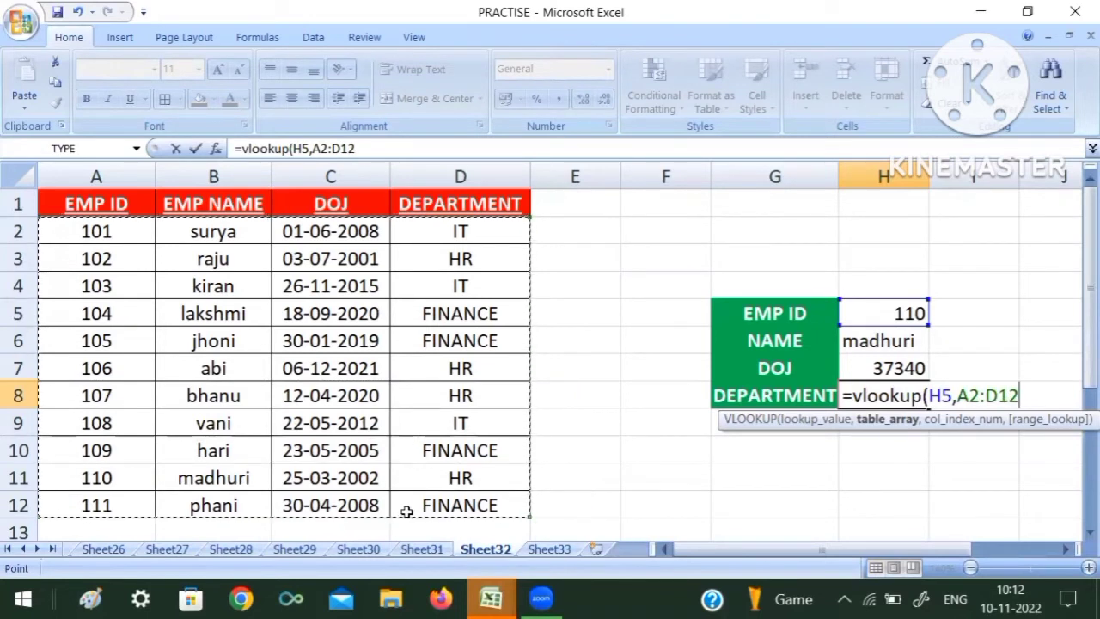
text(,)
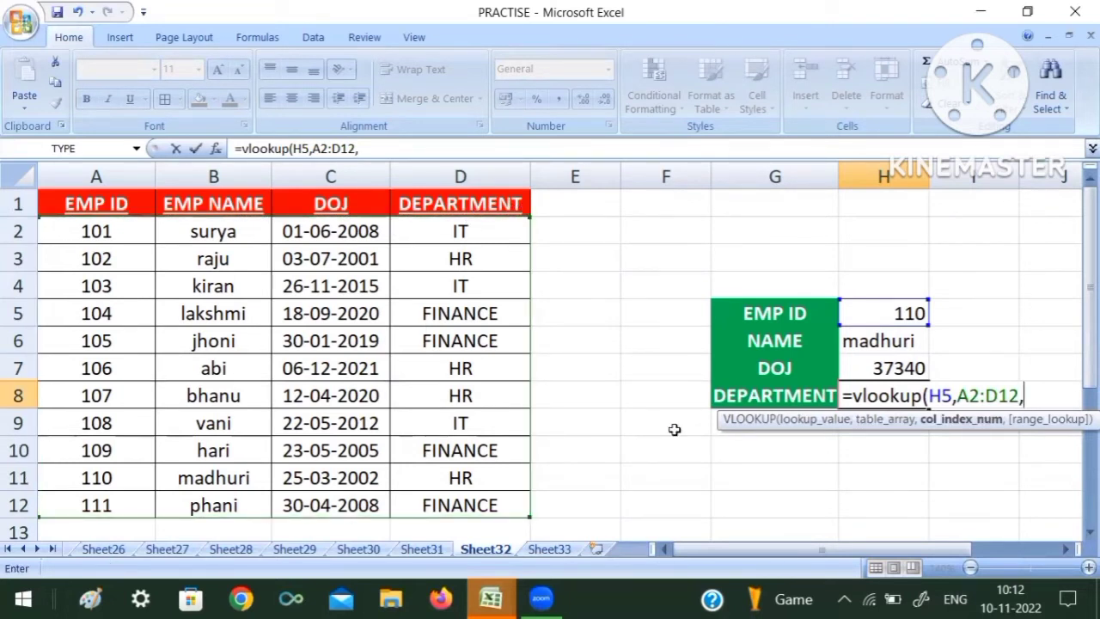
text(4,)
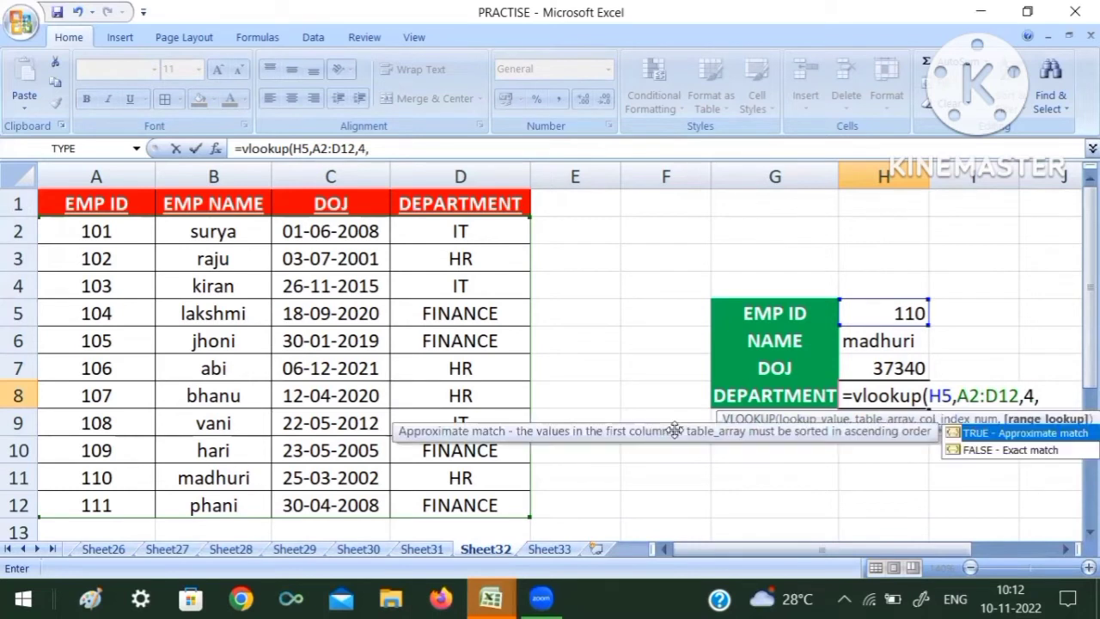
text(0)
text())
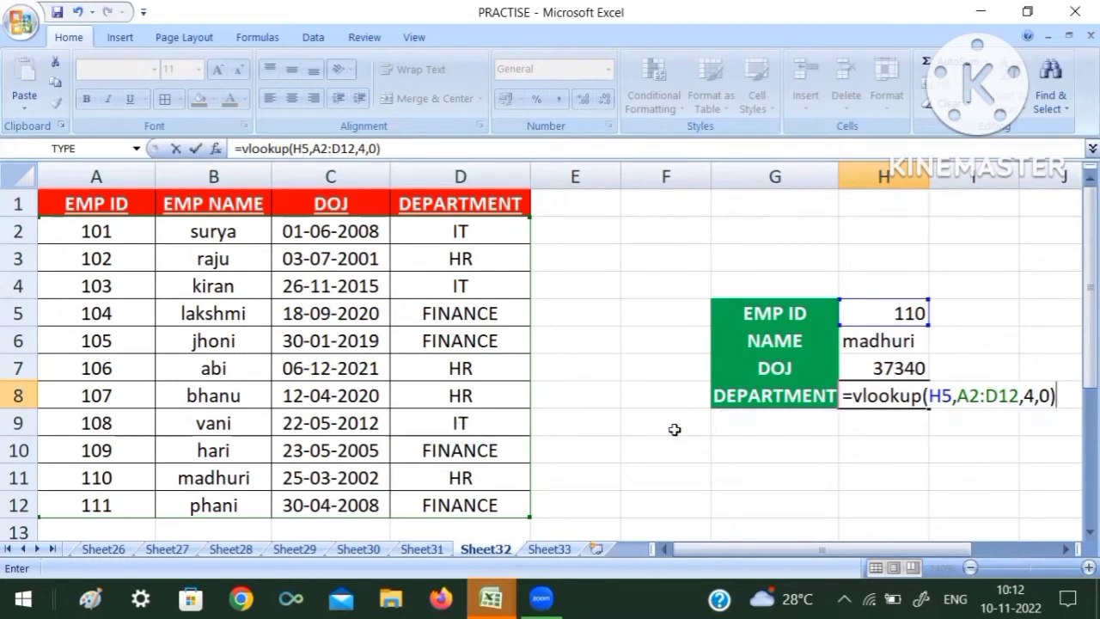
key(Return)
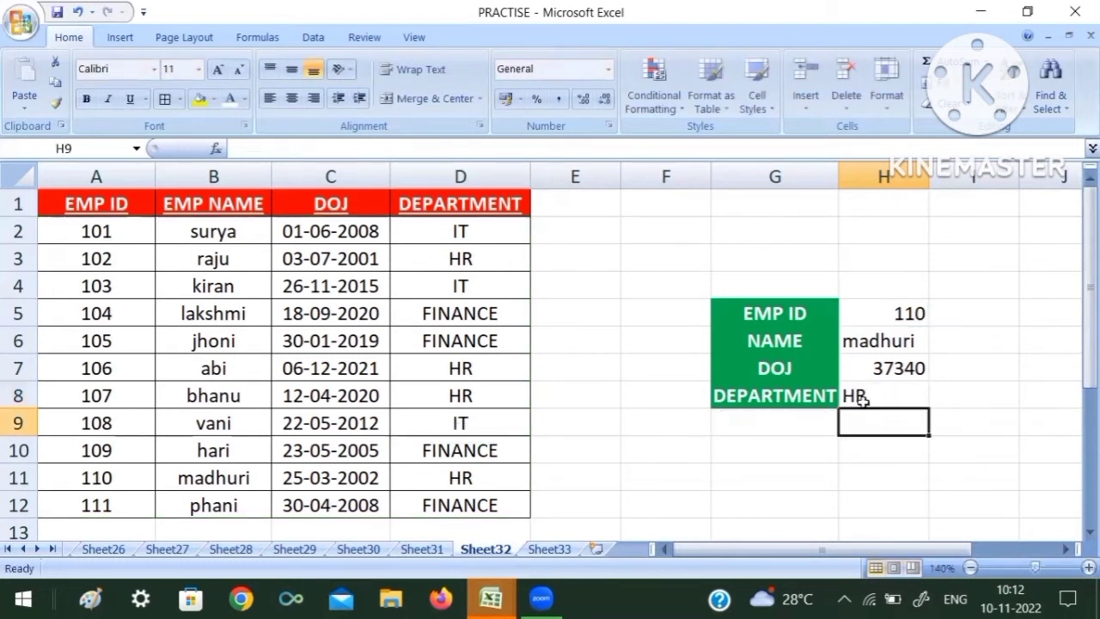
Center the values in column H both vertically and horizontally.
click(874, 372)
click(887, 446)
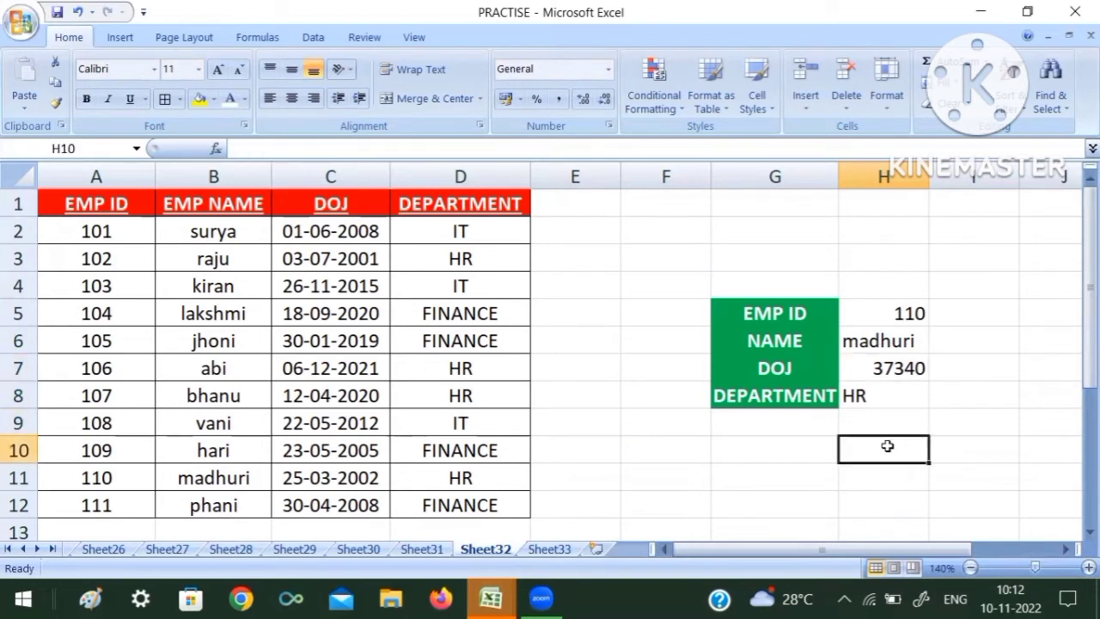
click(886, 170)
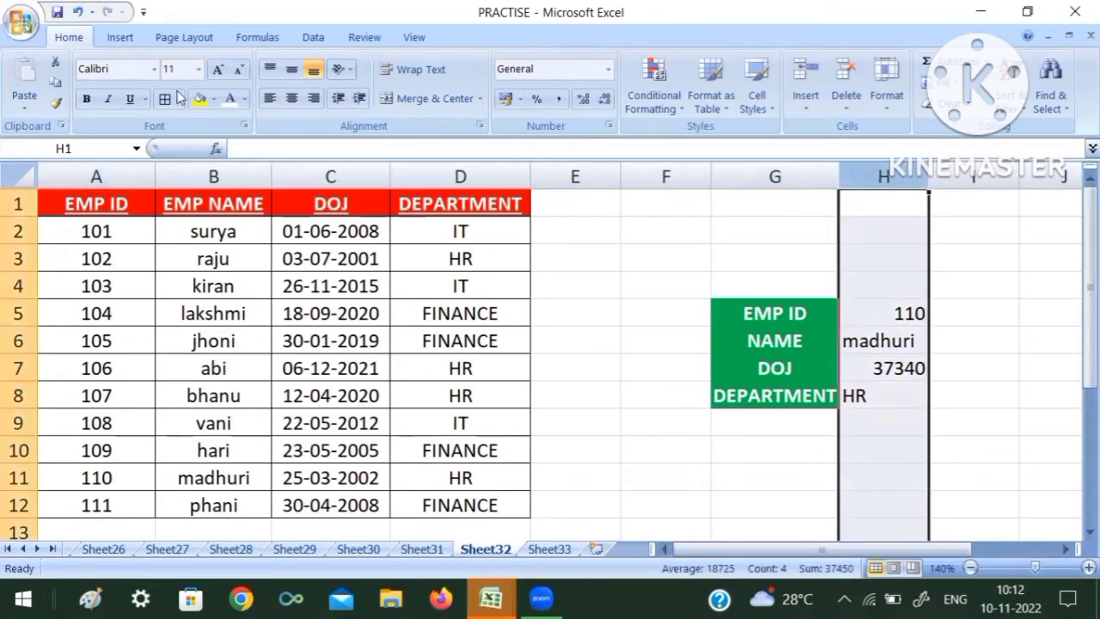
click(290, 99)
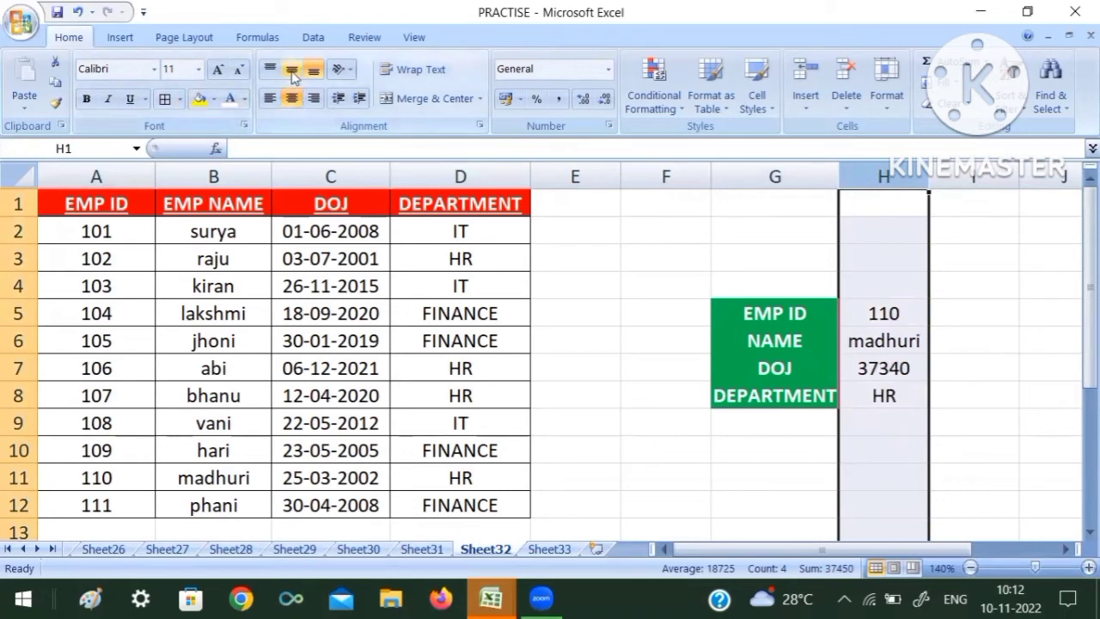
click(293, 74)
Enter employee ID 102 in H5 so the panel returns raju, 37075 and HR.
drag(957, 334, 876, 313)
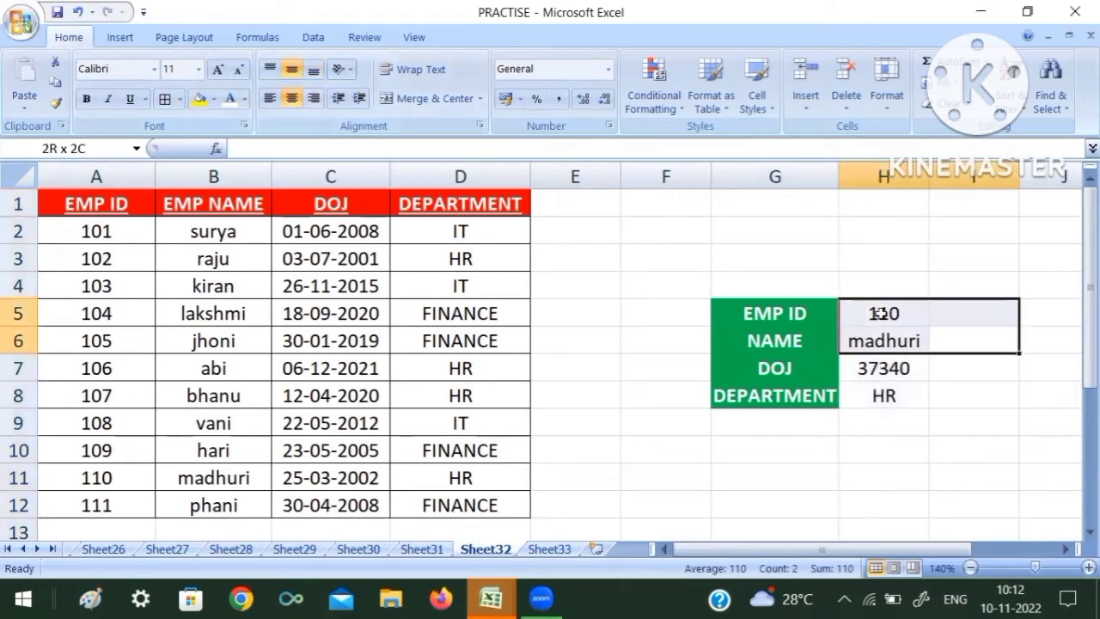
click(877, 313)
text(10)
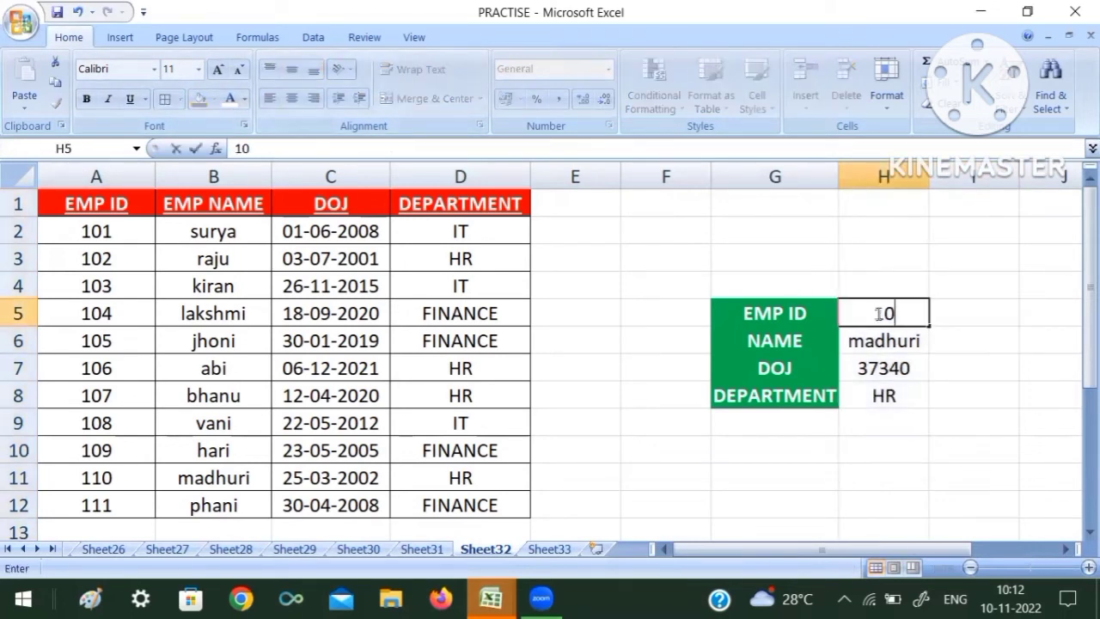
text(2)
key(Return)
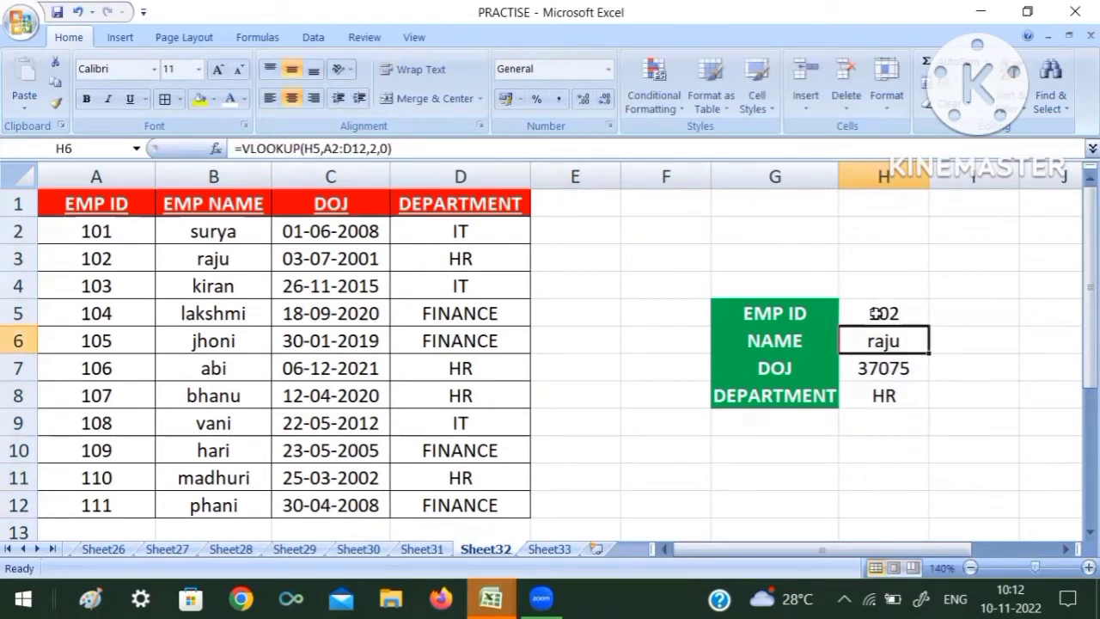
click(877, 378)
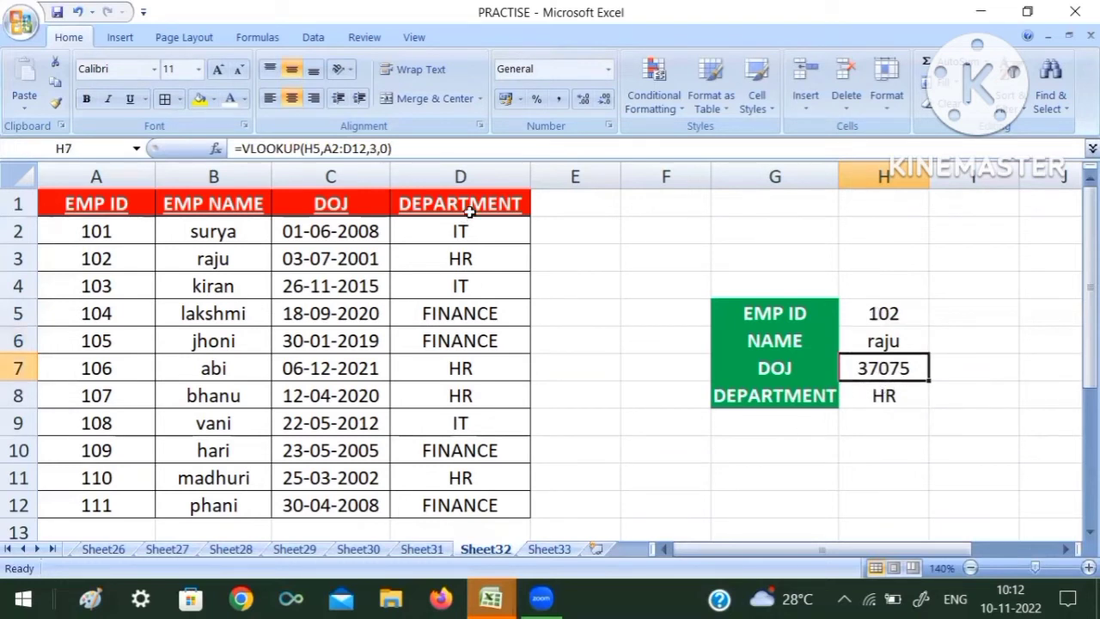
Format H7 as Short Date so it shows 03-07-2001, matching raju's date in C3.
click(608, 74)
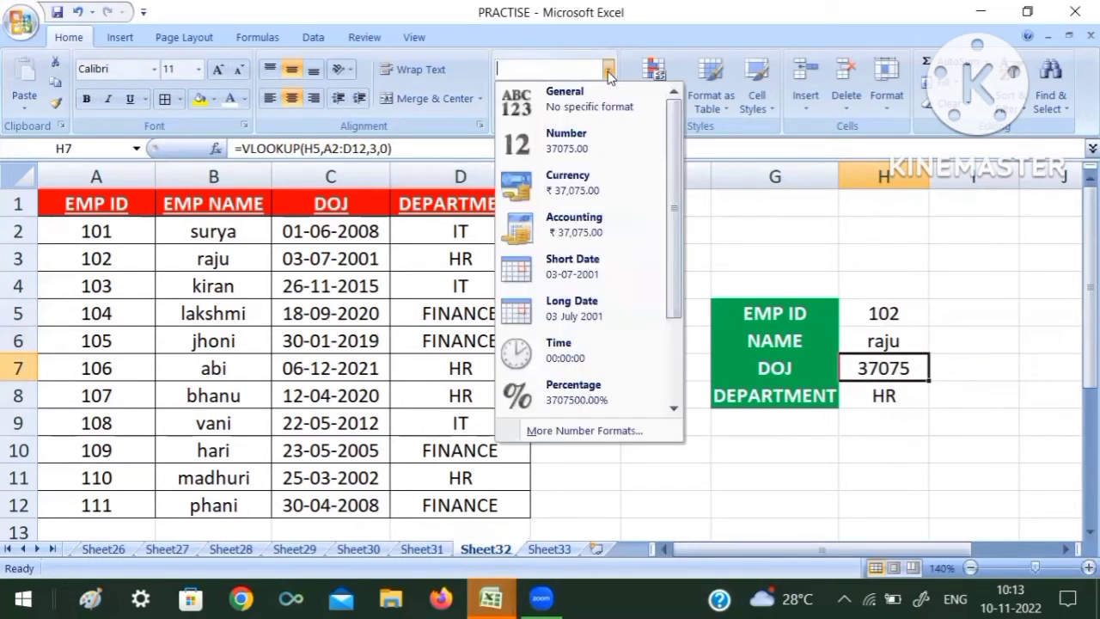
click(568, 272)
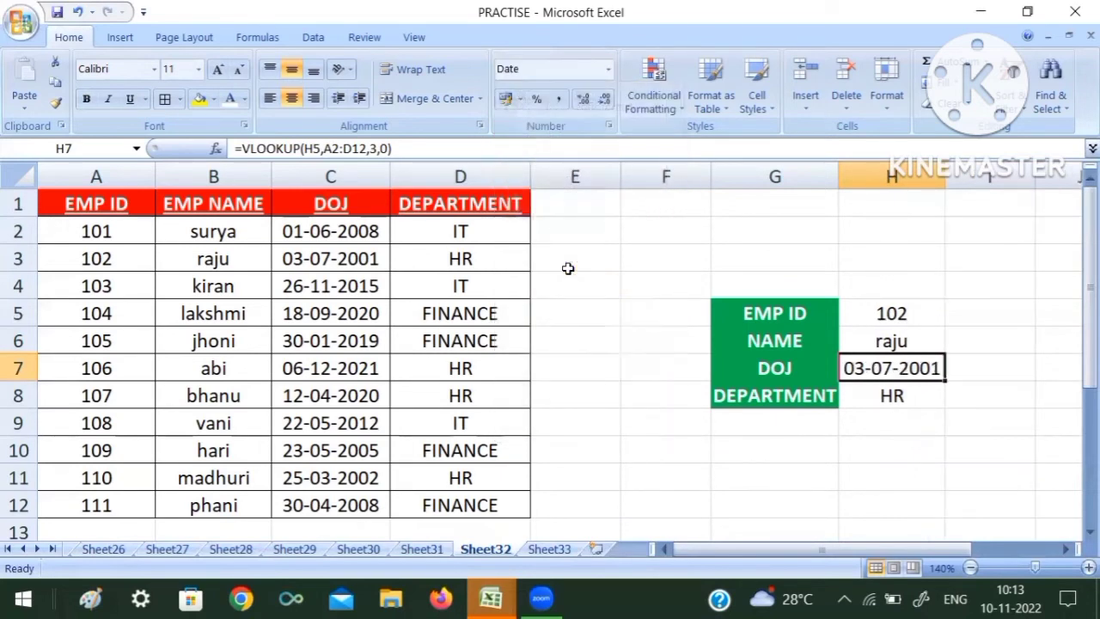
click(601, 425)
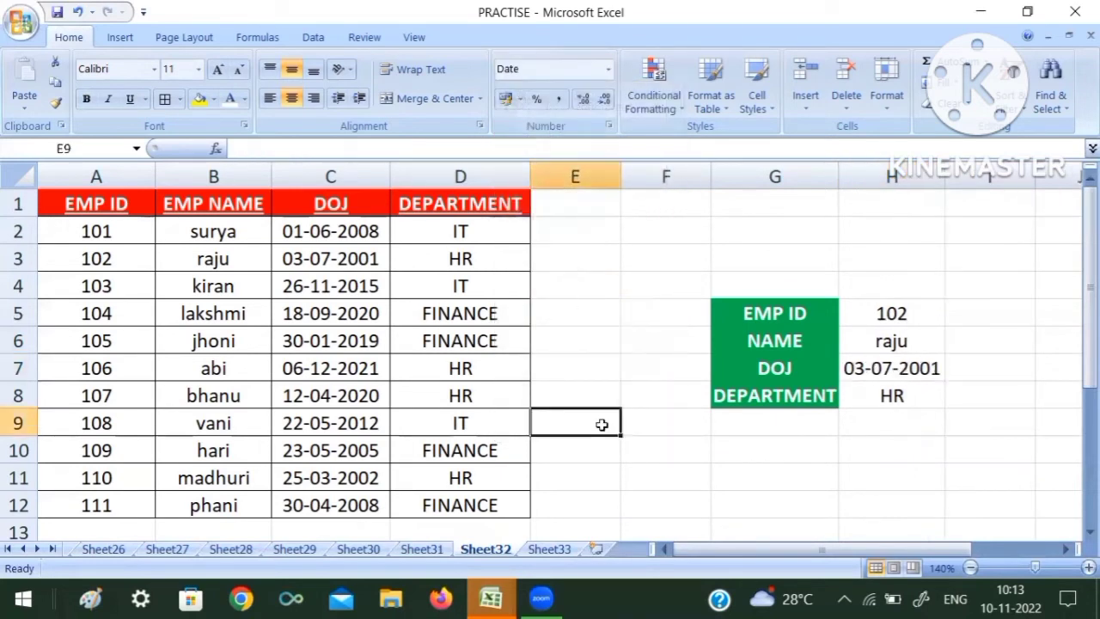
click(918, 368)
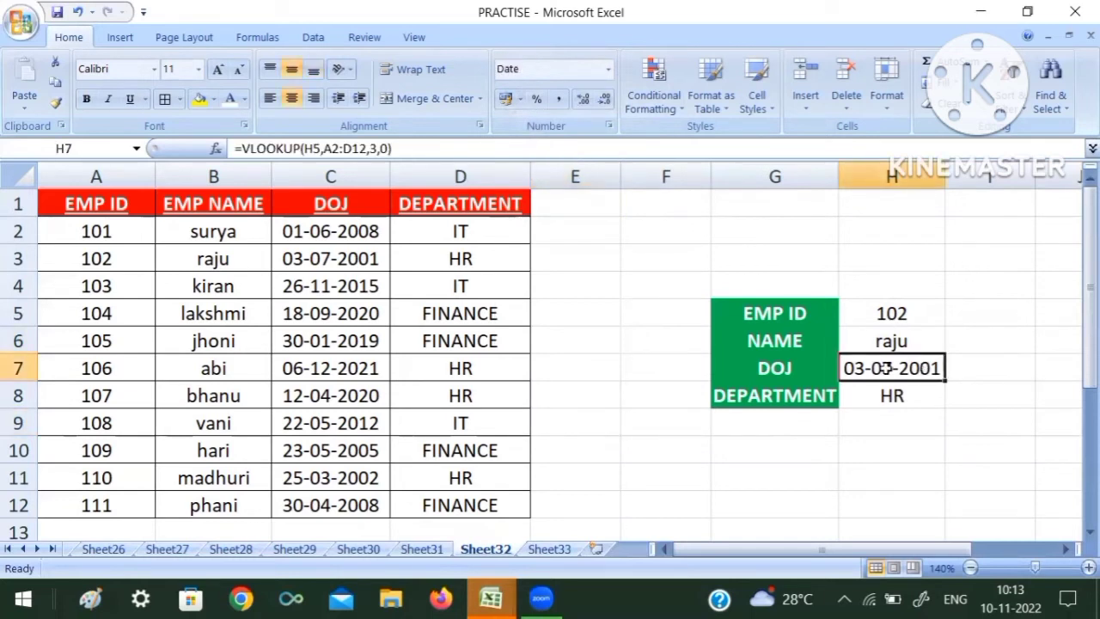
click(315, 260)
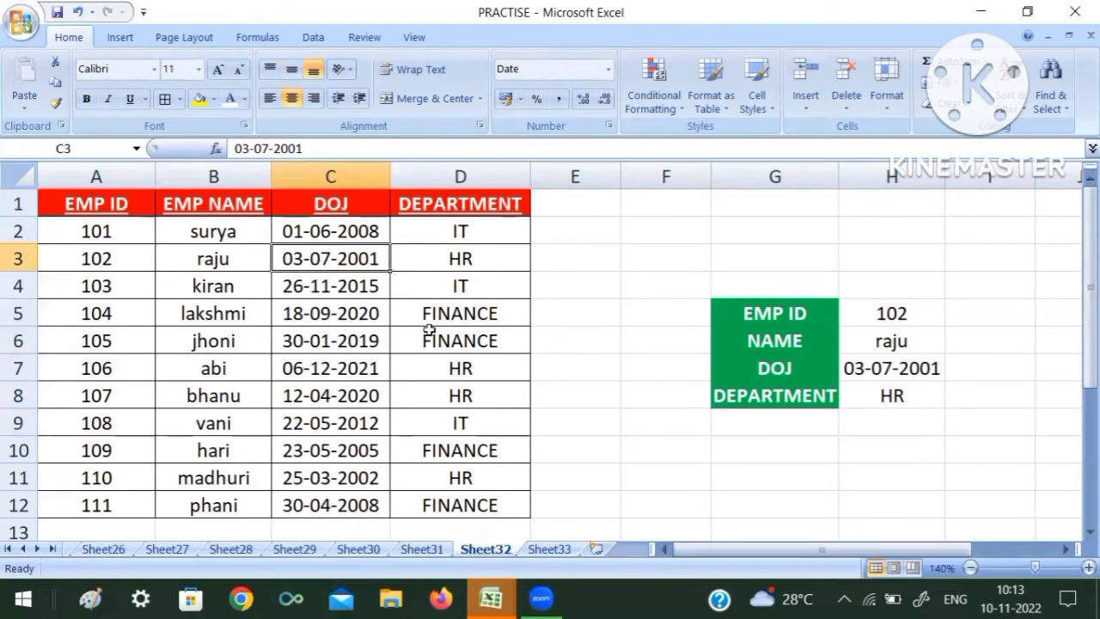
click(939, 372)
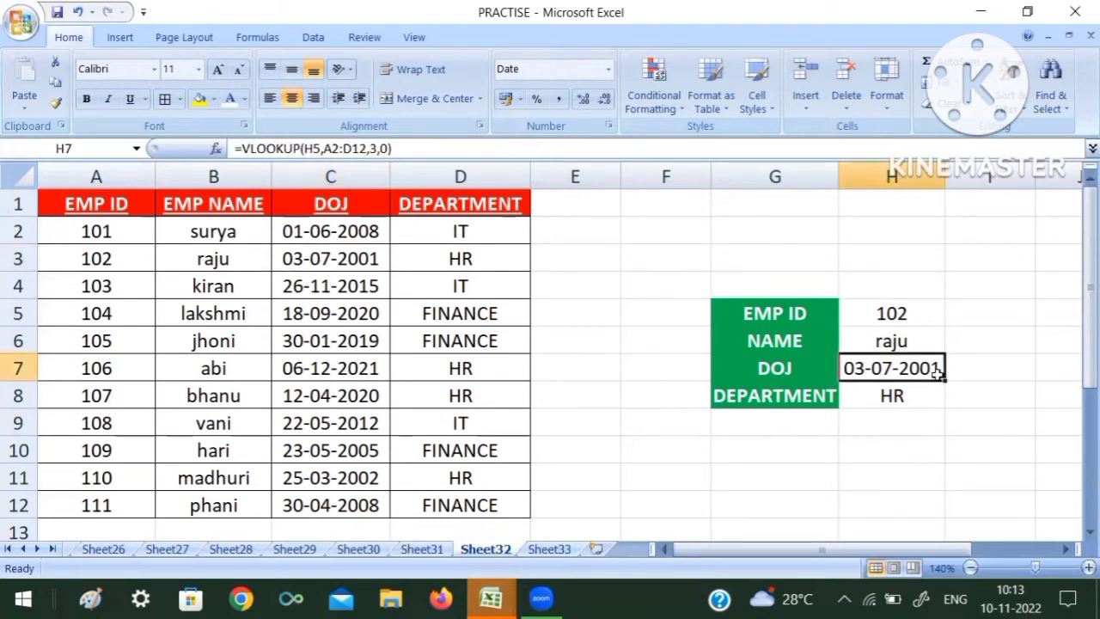
click(930, 466)
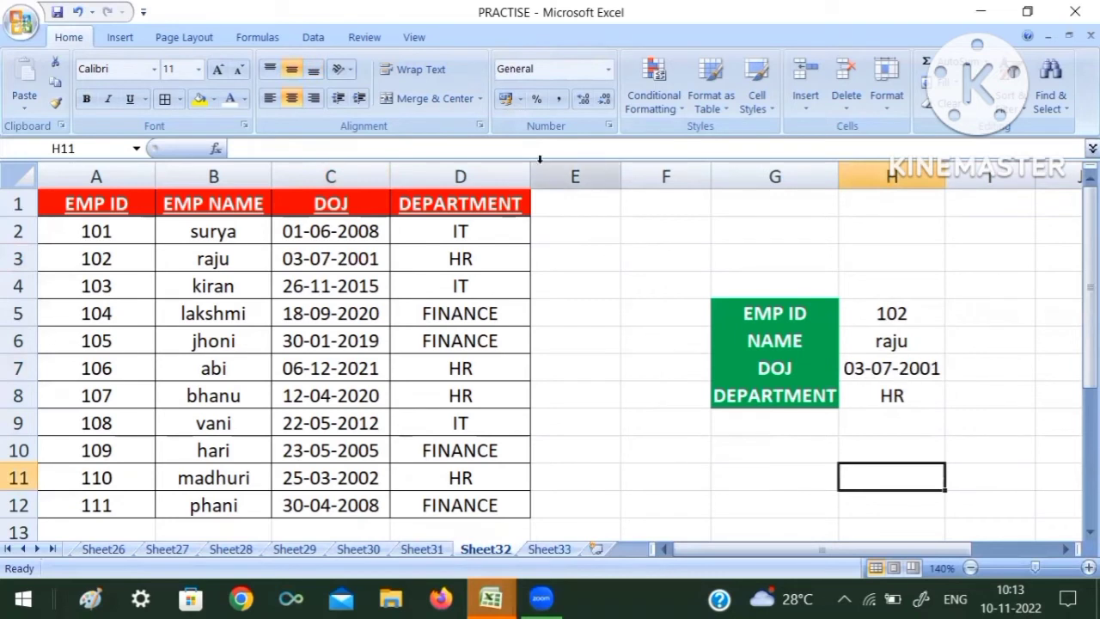
Enter employee ID 103 in H5 so the panel shows kiran, 26-11-2015 and IT.
click(897, 312)
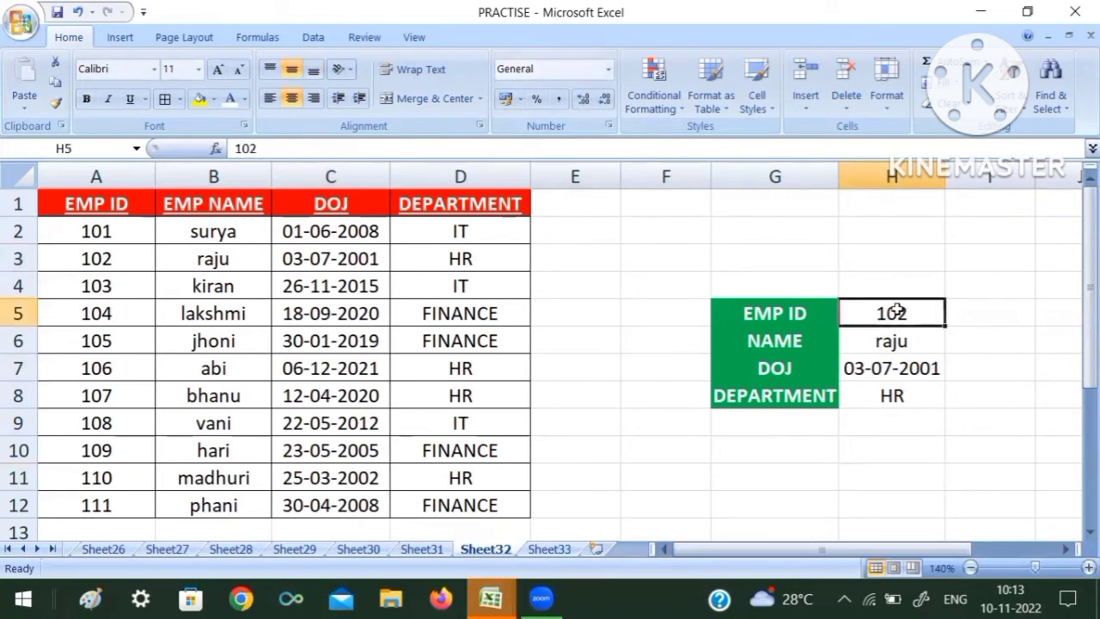
text(103)
key(Return)
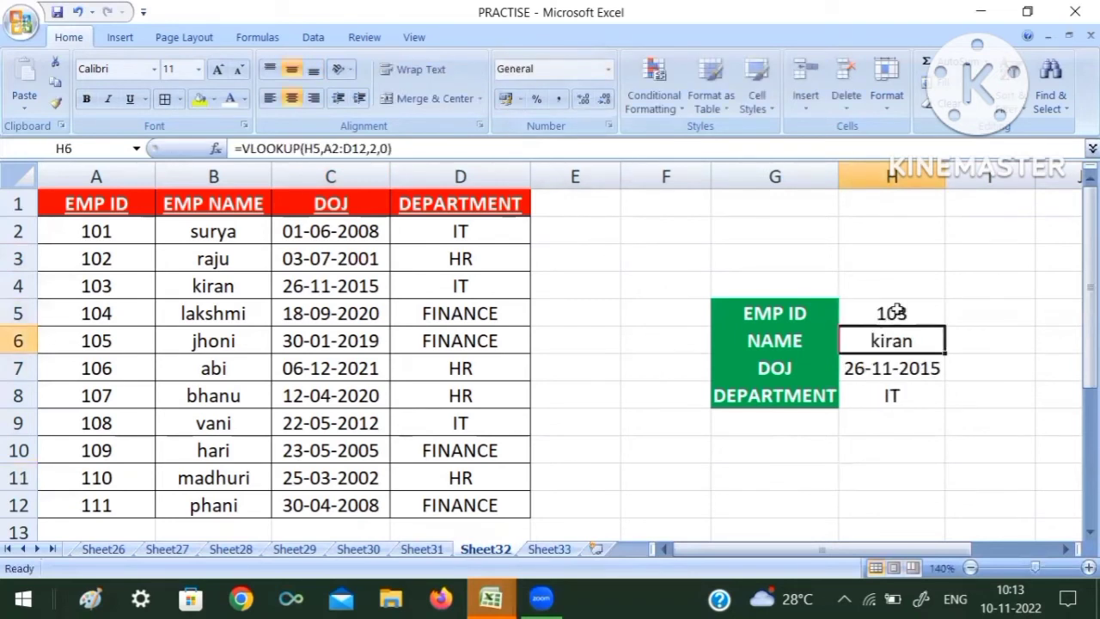
click(933, 421)
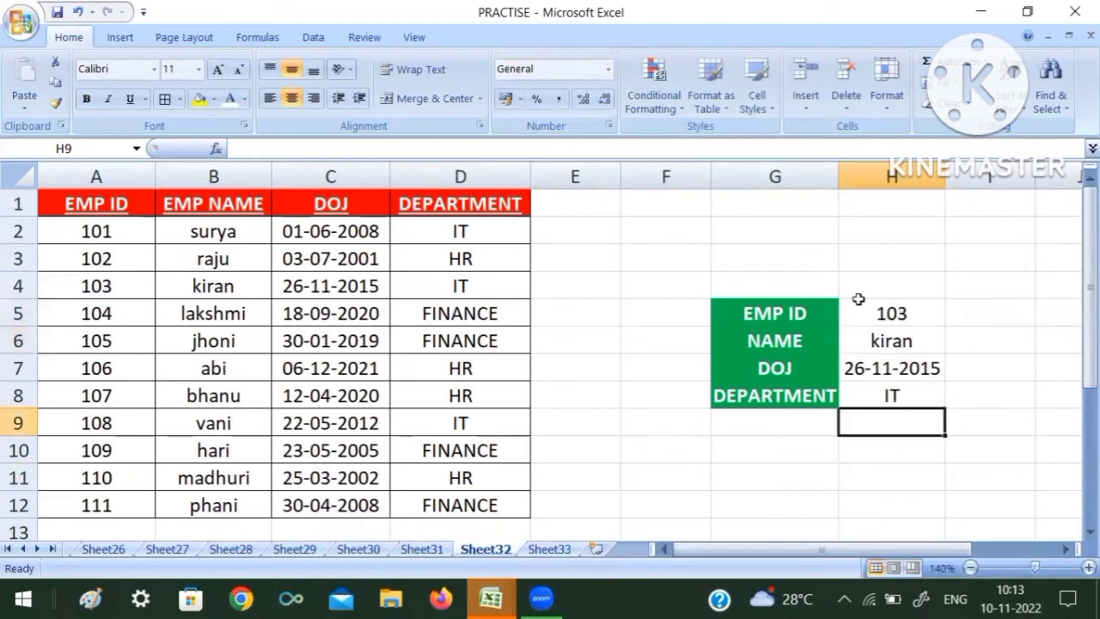
click(922, 313)
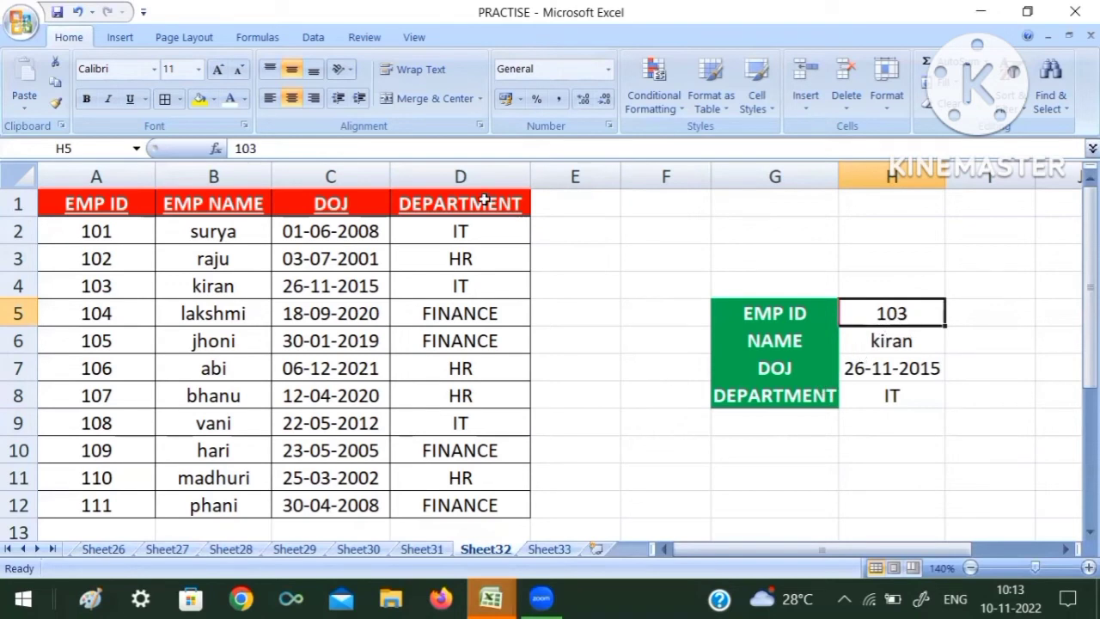
Set H5's Data Validation to allow a List with source $A$2:$A$12.
click(311, 37)
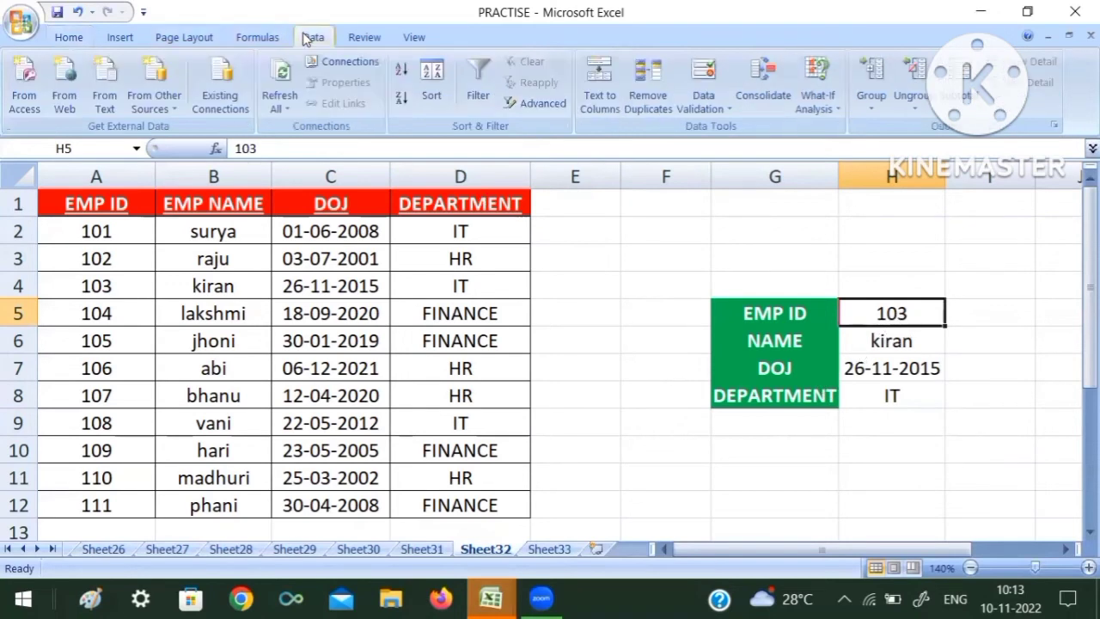
click(710, 78)
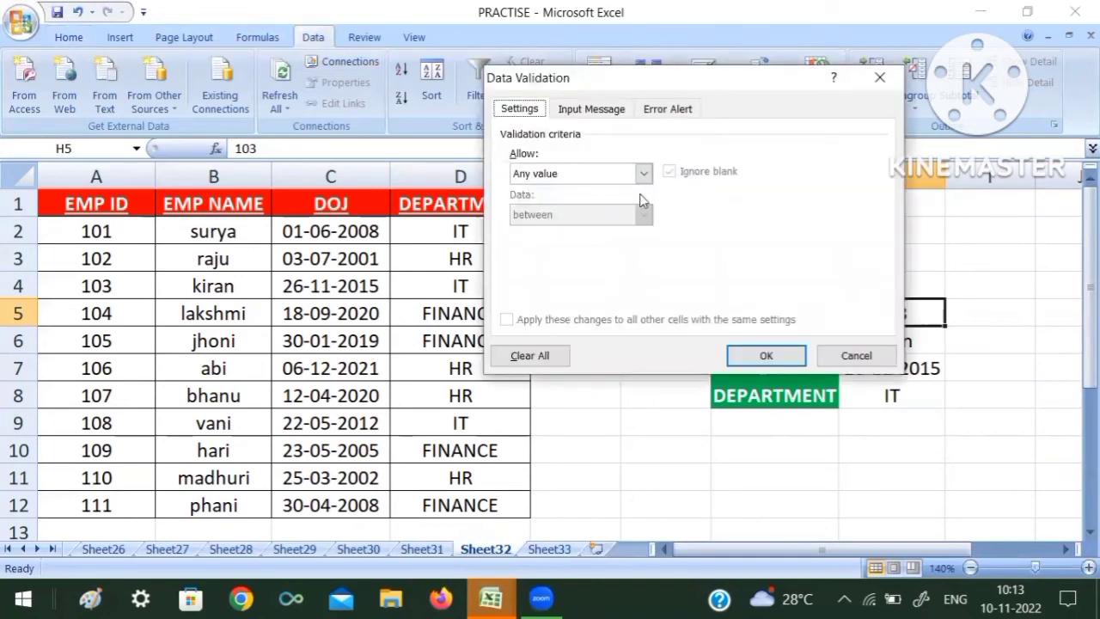
click(644, 173)
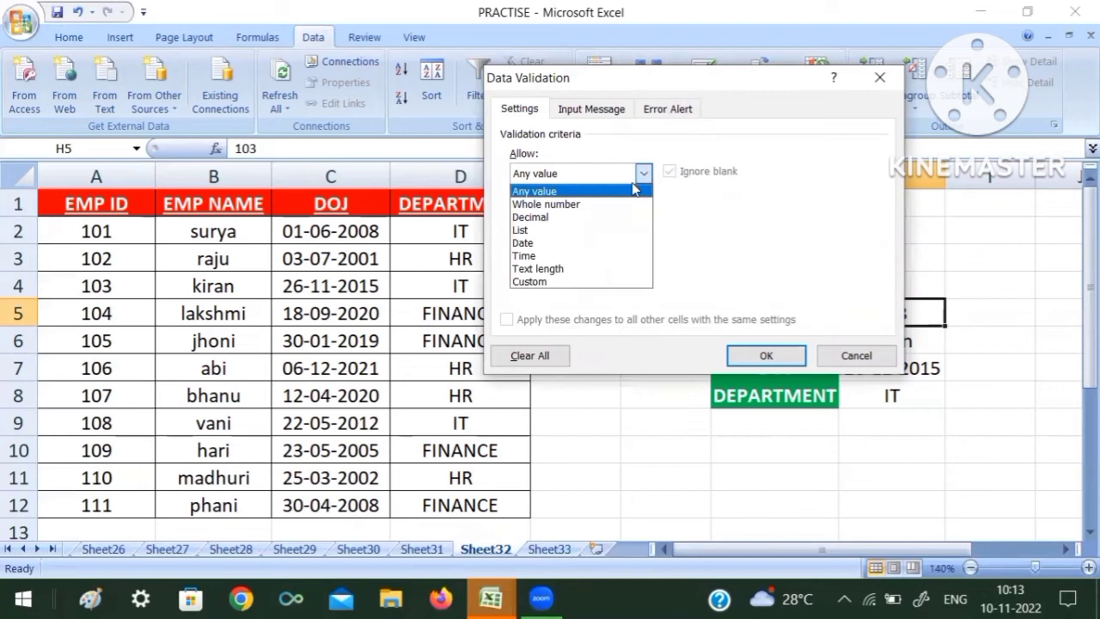
click(562, 224)
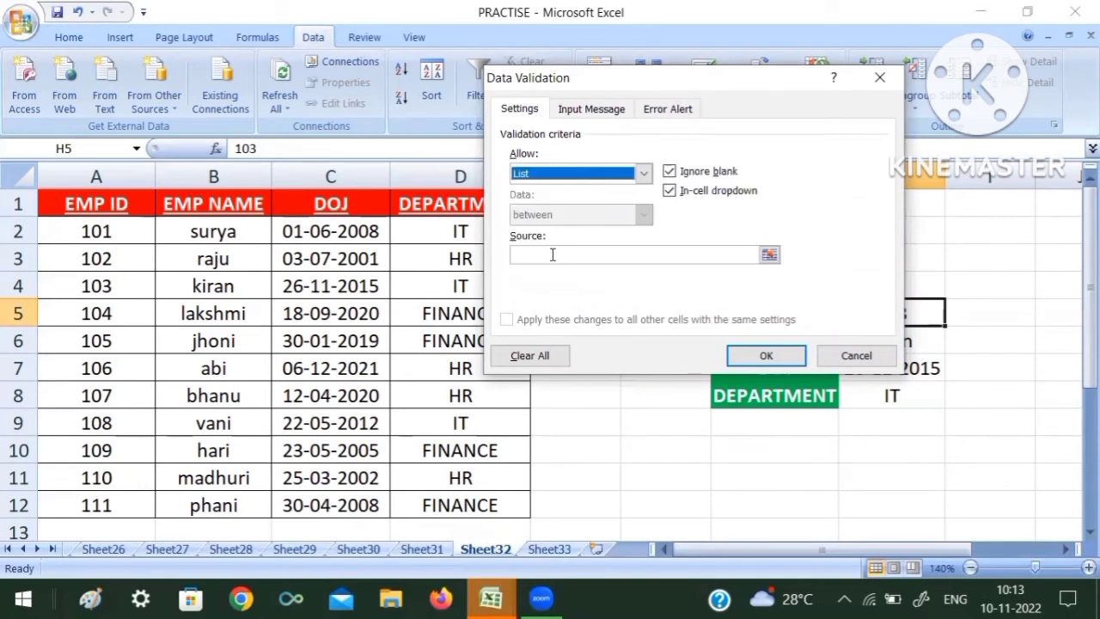
click(553, 254)
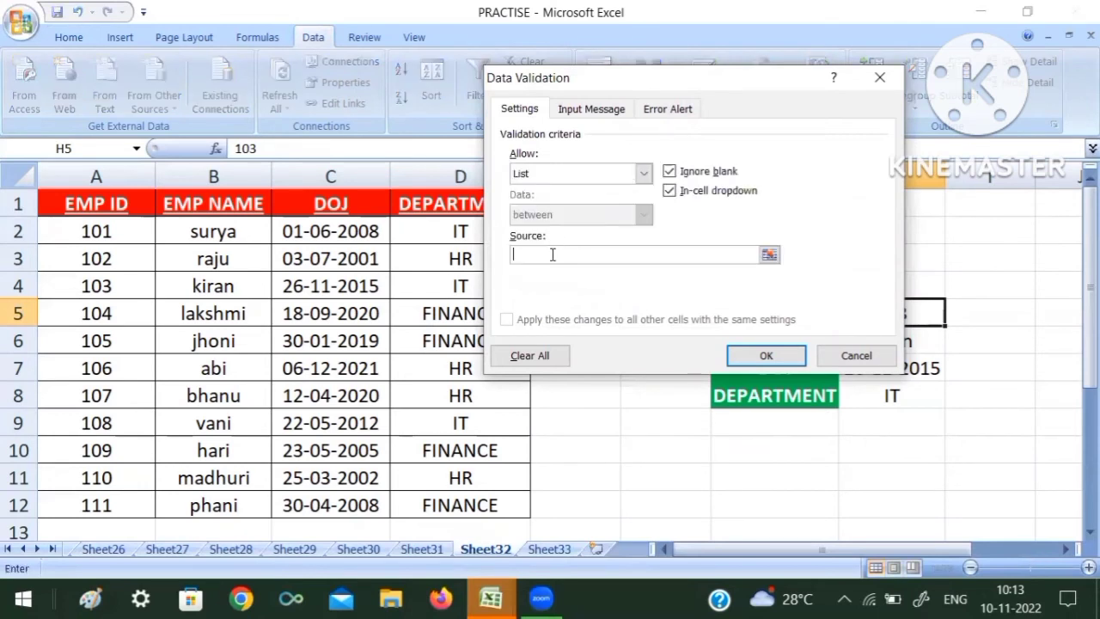
click(769, 254)
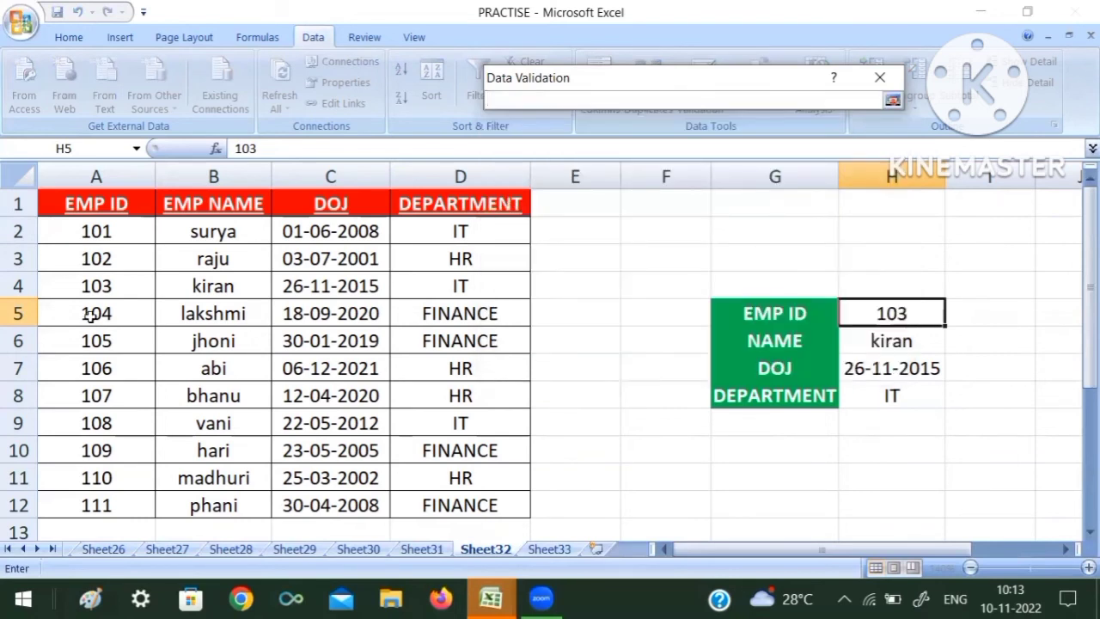
drag(84, 232, 86, 496)
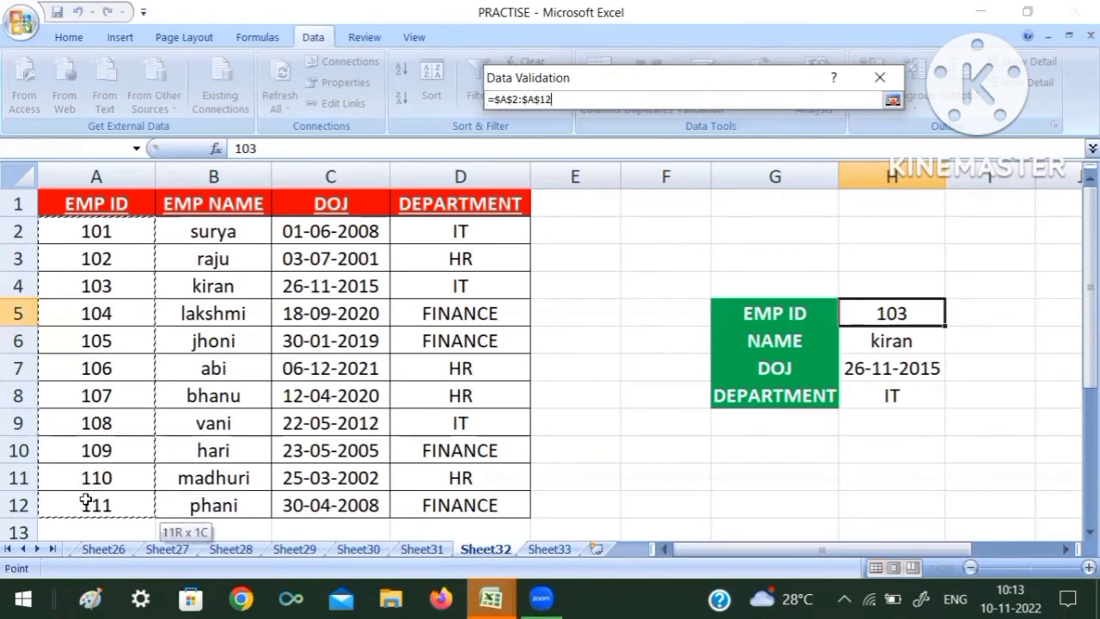
key(Return)
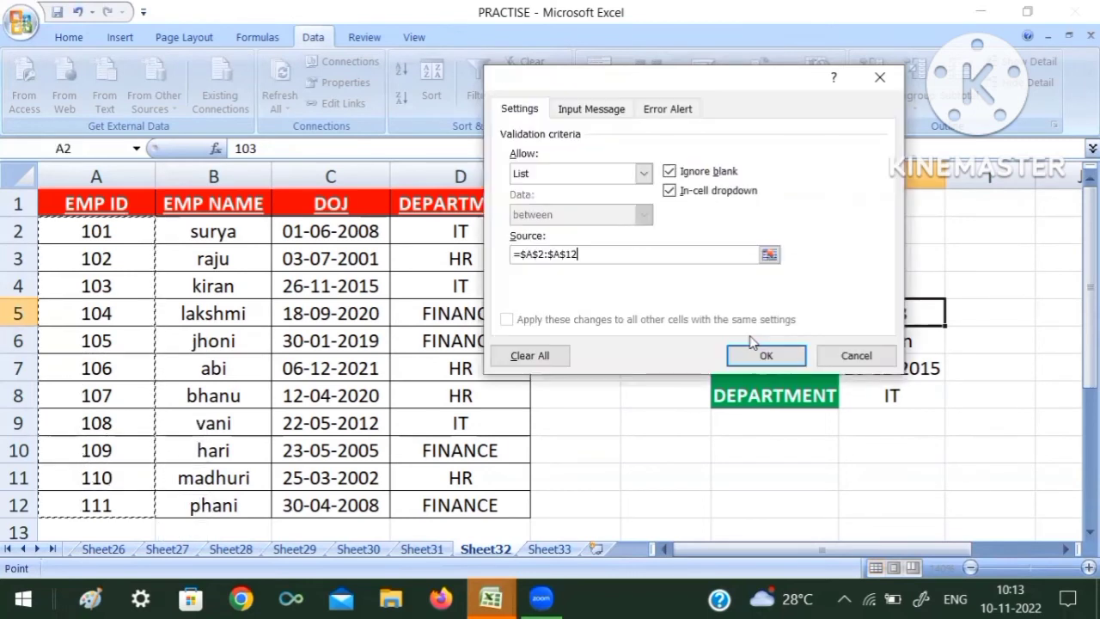
Apply the list validation, then pick 106 and 109 from H5's dropdown, showing hari and FINANCE.
click(766, 355)
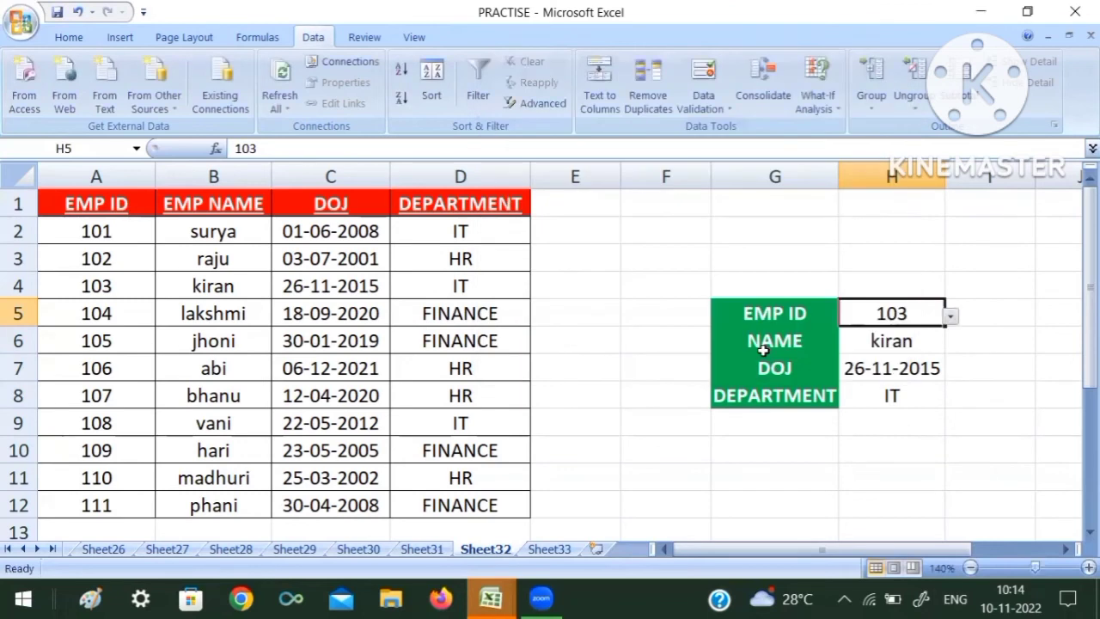
click(851, 475)
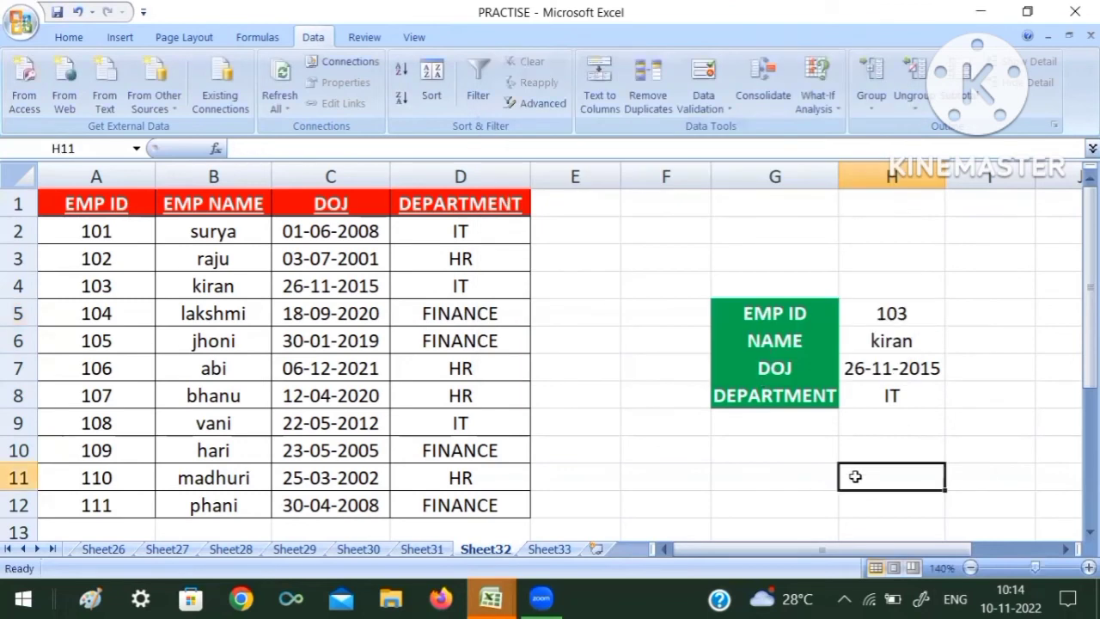
click(914, 315)
click(951, 318)
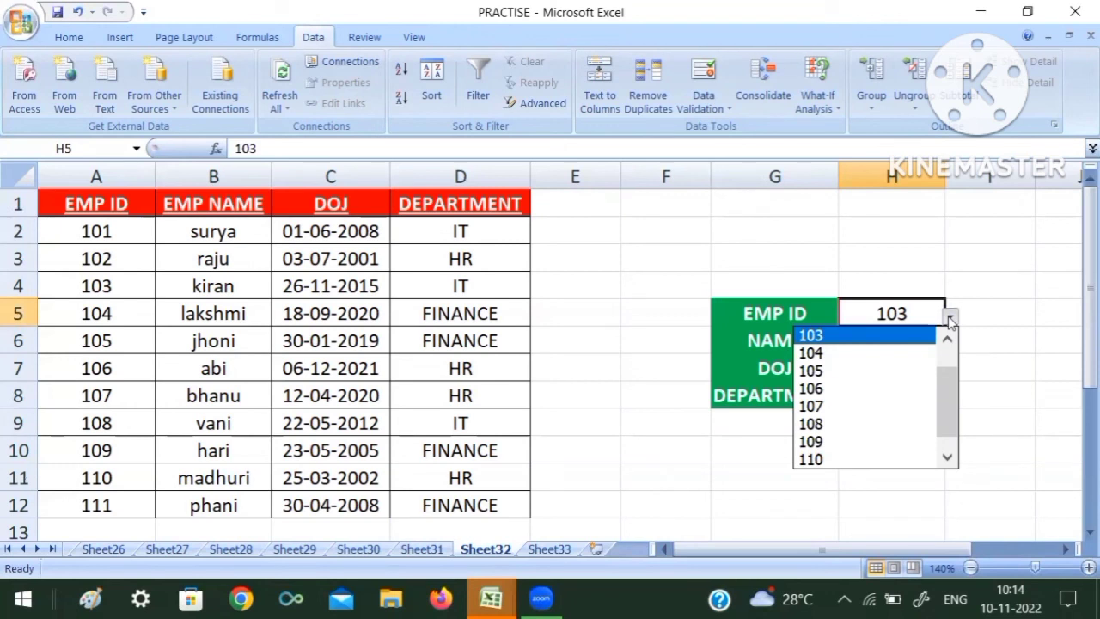
mouse_move(957, 407)
mouse_down()
mouse_move(959, 368)
mouse_move(951, 414)
mouse_up()
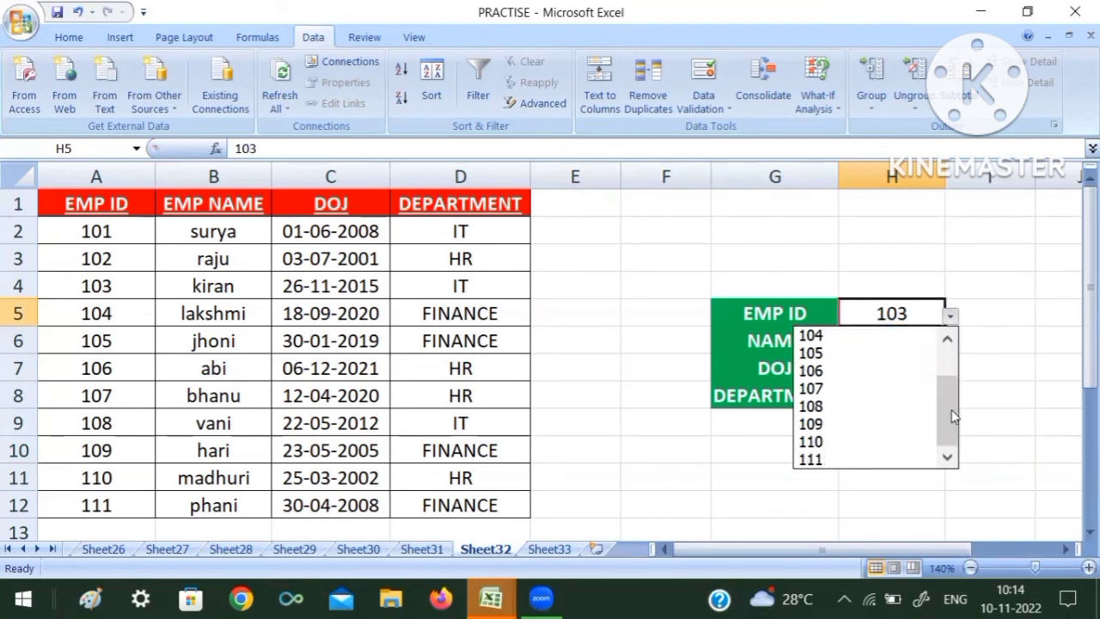
click(824, 369)
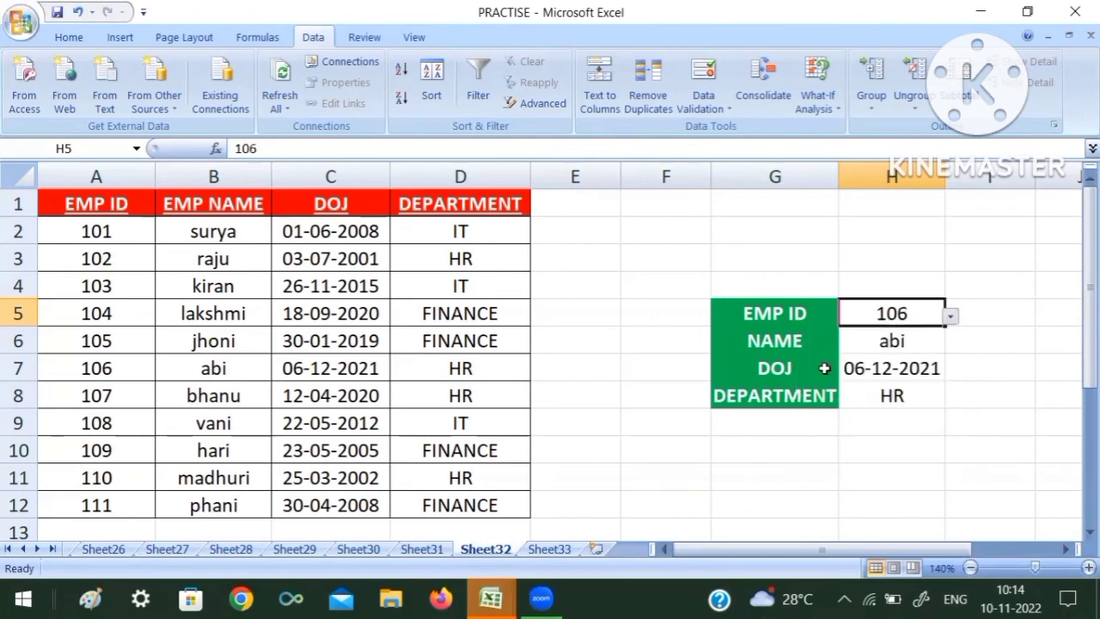
click(951, 318)
click(810, 421)
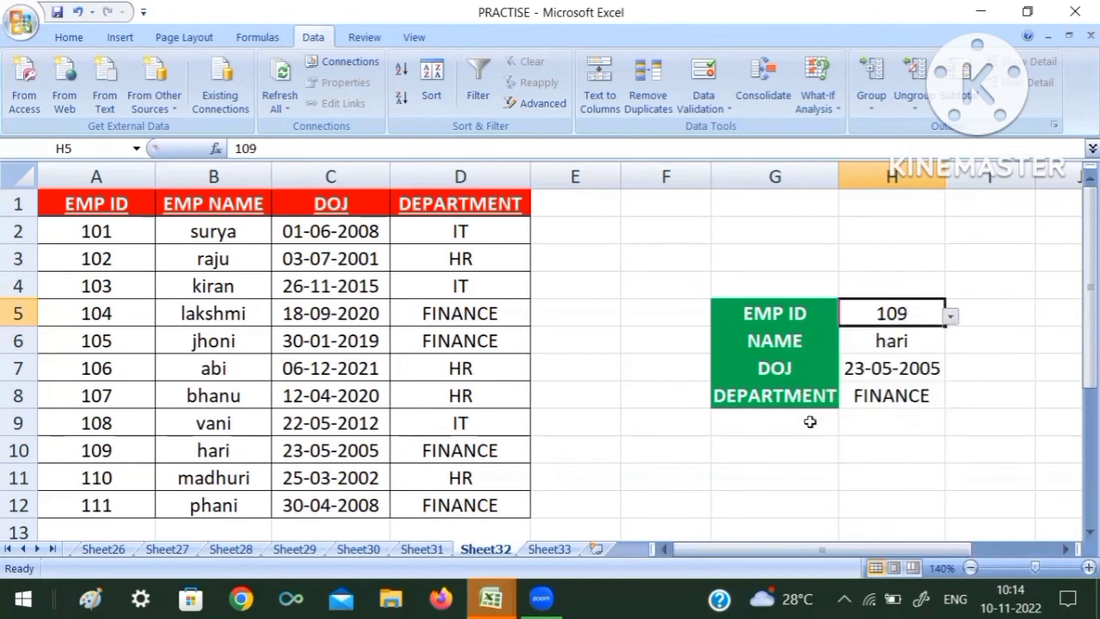